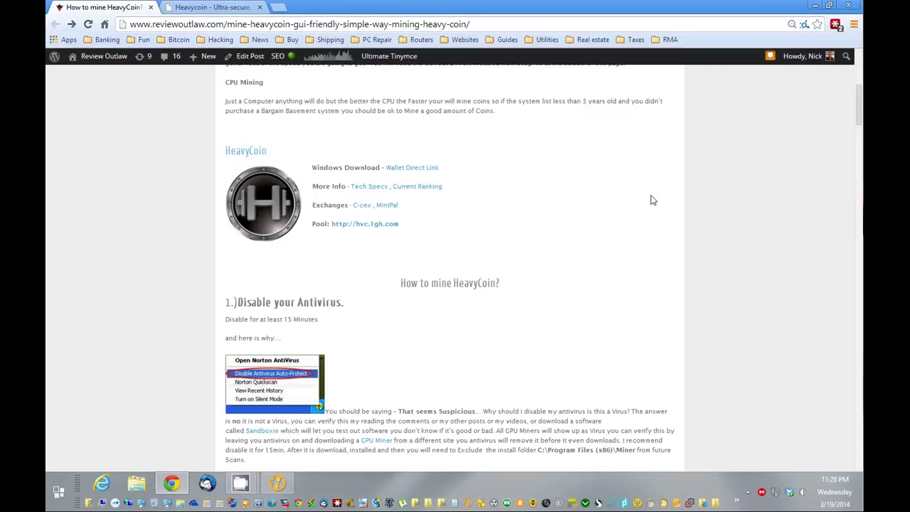
- Read the guide's introduction to Heavycoin, its GPU and CPU mining requirements, and the coin's wallet, exchange and pool links
{"action": "scroll", "coordinate": [676, 246], "scroll_direction": "up", "scroll_amount": 8}
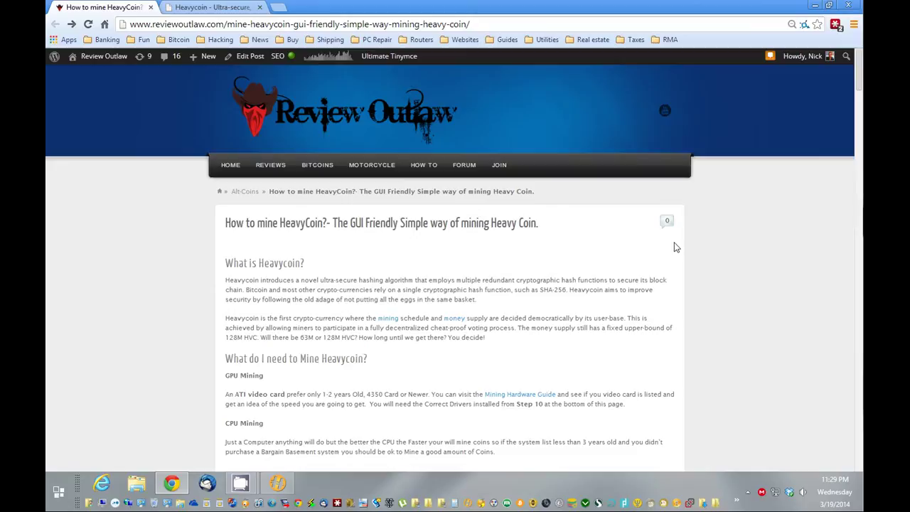
{"action": "scroll", "coordinate": [669, 281], "scroll_direction": "down", "scroll_amount": 3}
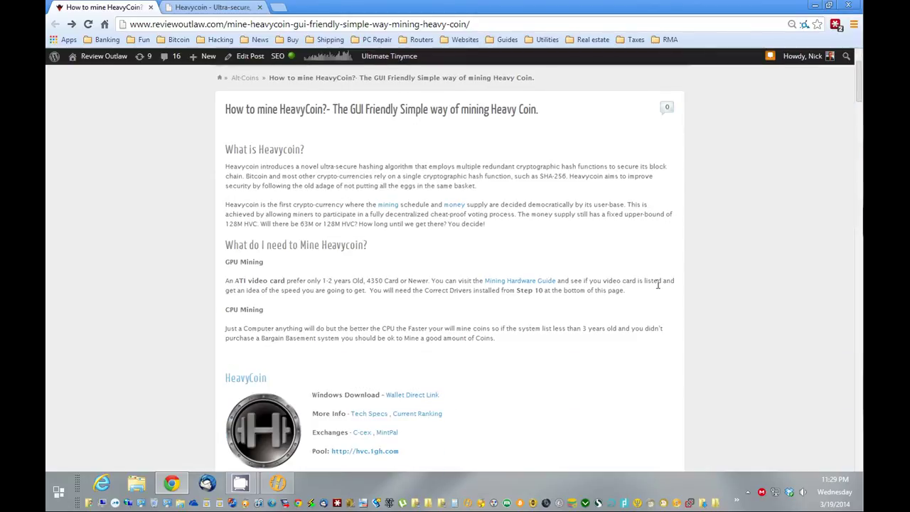
{"action": "scroll", "coordinate": [672, 261], "scroll_direction": "down", "scroll_amount": 3}
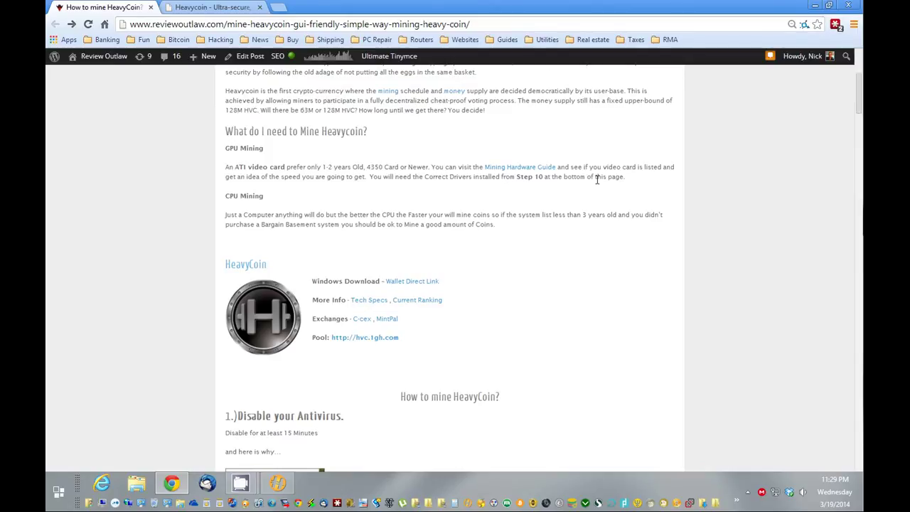
{"action": "scroll", "coordinate": [598, 185], "scroll_direction": "down", "scroll_amount": 2}
{"action": "scroll", "coordinate": [597, 184], "scroll_direction": "up", "scroll_amount": 3}
{"action": "scroll", "coordinate": [578, 190], "scroll_direction": "down", "scroll_amount": 2}
{"action": "scroll", "coordinate": [578, 191], "scroll_direction": "up", "scroll_amount": 2}
- View the wallet downloads on the official Heavycoin site and return to the mining guide
{"action": "left_click", "coordinate": [249, 266]}
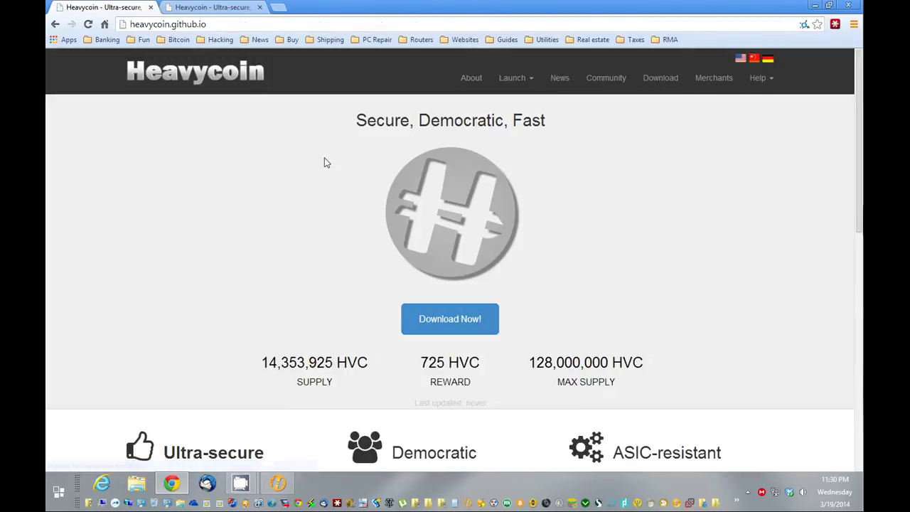
{"action": "left_click", "coordinate": [459, 320]}
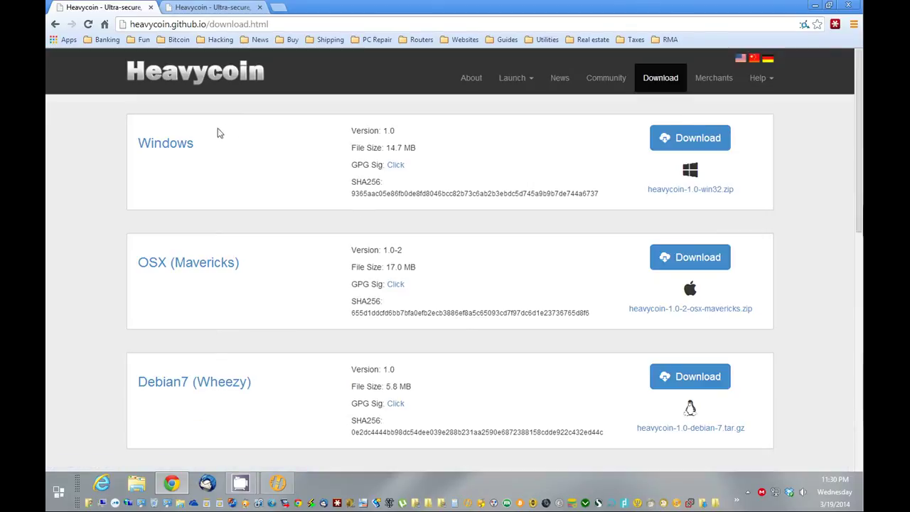
{"action": "left_click", "coordinate": [56, 25]}
{"action": "left_click", "coordinate": [55, 24]}
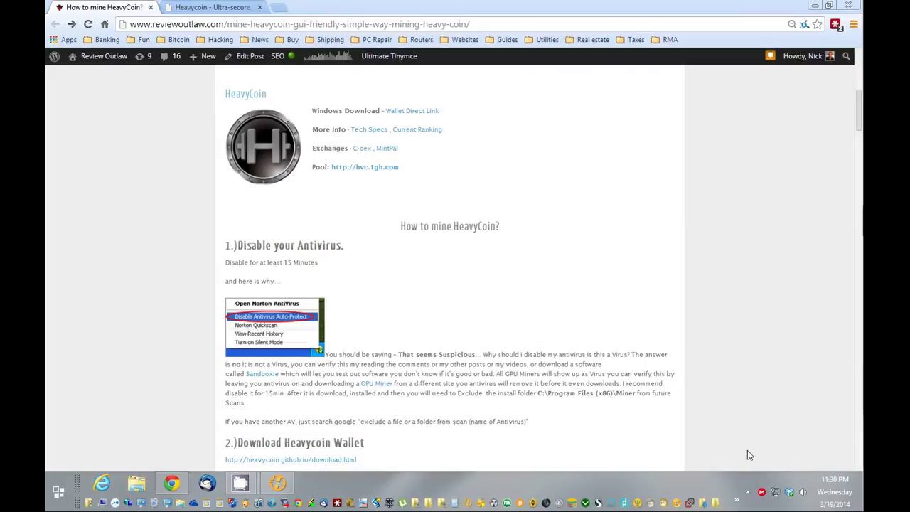
- Enable Norton's Antivirus Auto-Protect, then disable it for 15 minutes
{"action": "left_click", "coordinate": [747, 492]}
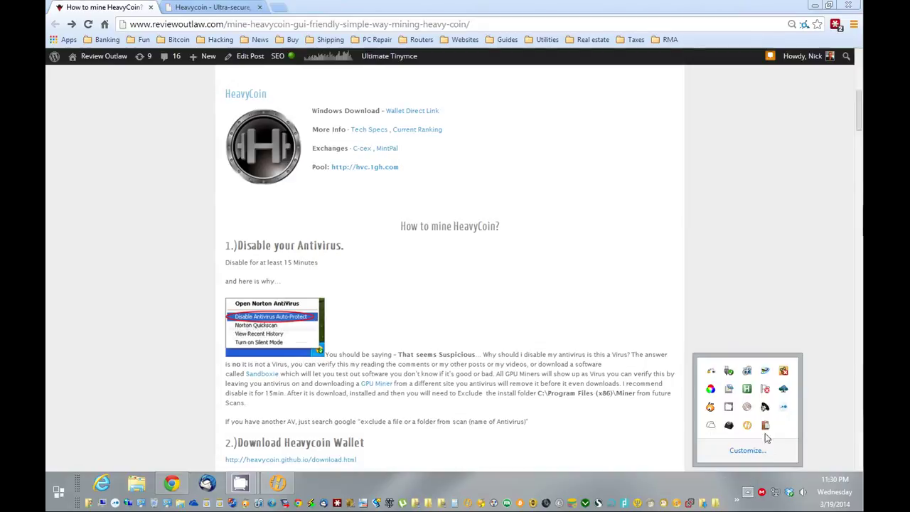
{"action": "right_click", "coordinate": [783, 374]}
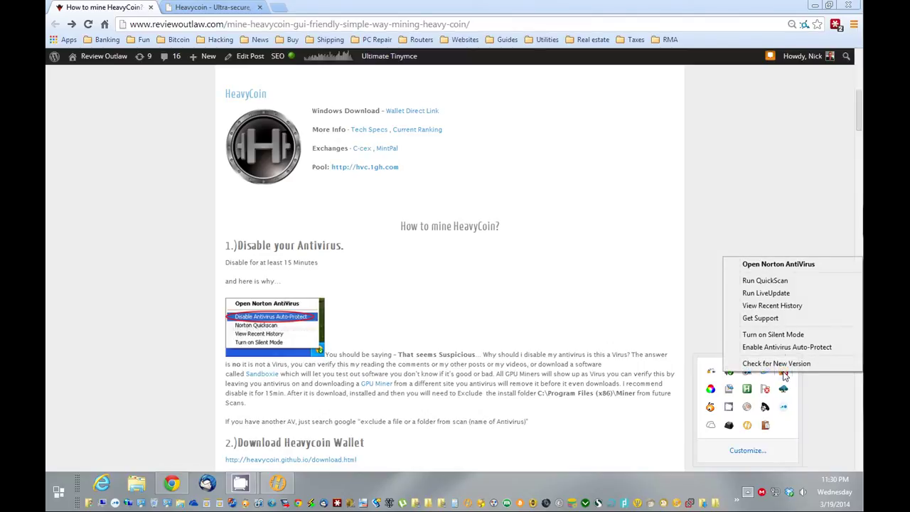
{"action": "left_click", "coordinate": [782, 348]}
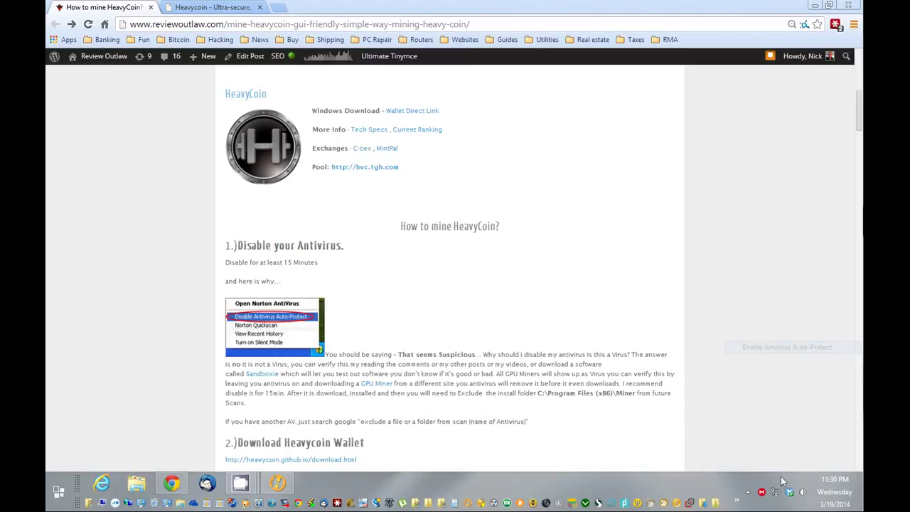
{"action": "left_click", "coordinate": [748, 492]}
{"action": "right_click", "coordinate": [784, 374]}
{"action": "left_click", "coordinate": [786, 346]}
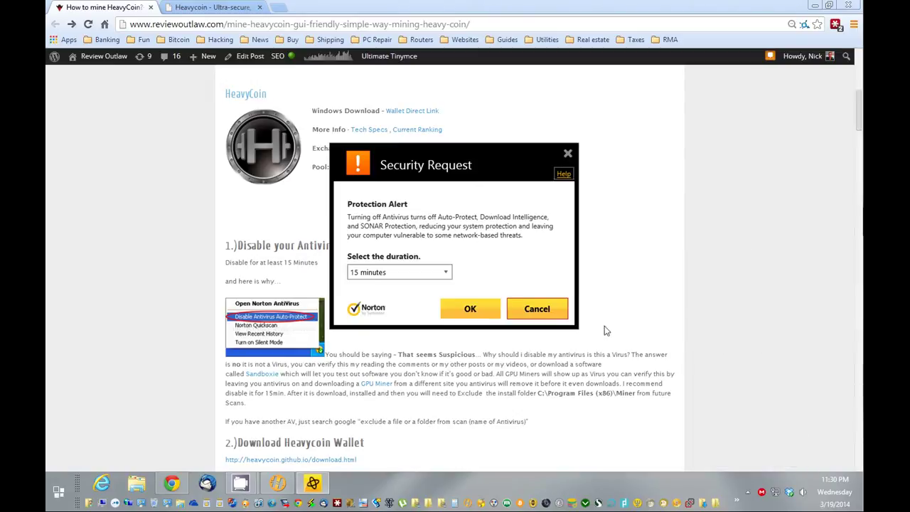
{"action": "left_click", "coordinate": [473, 307]}
- Switch to the Heavycoin wallet, copy the Software Receive address, and return to the guide
{"action": "scroll", "coordinate": [543, 307], "scroll_direction": "down", "scroll_amount": 3}
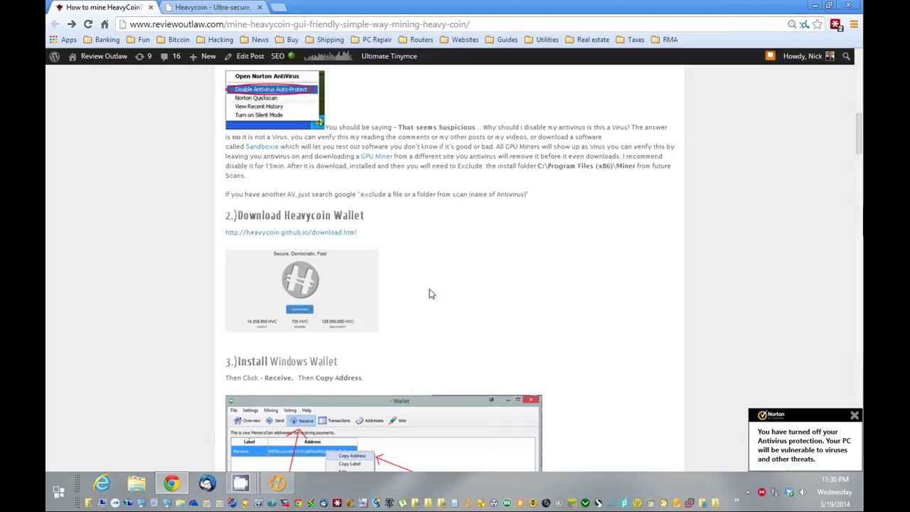
{"action": "scroll", "coordinate": [451, 299], "scroll_direction": "down", "scroll_amount": 2}
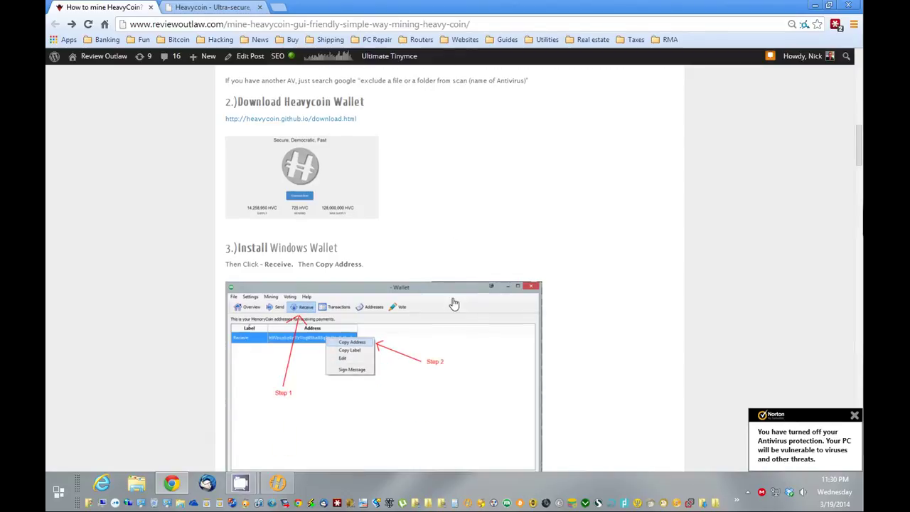
{"action": "left_click", "coordinate": [281, 487]}
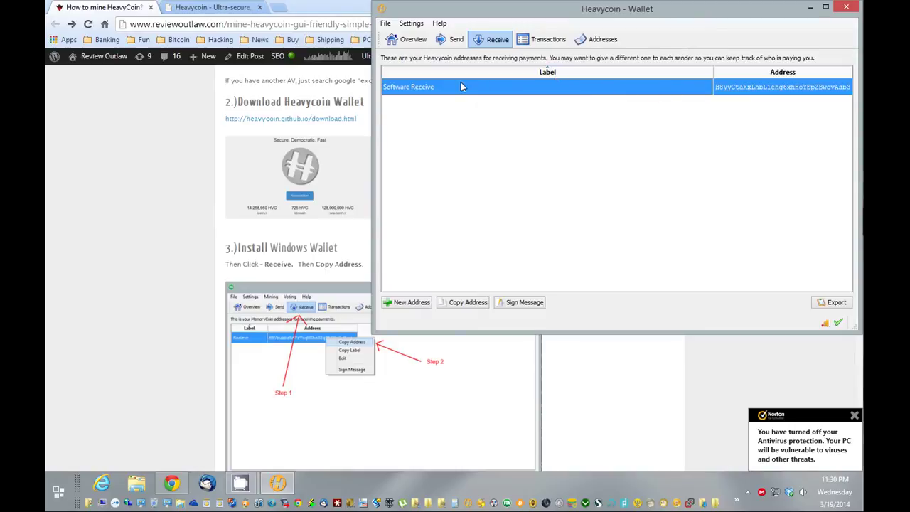
{"action": "left_click", "coordinate": [409, 39]}
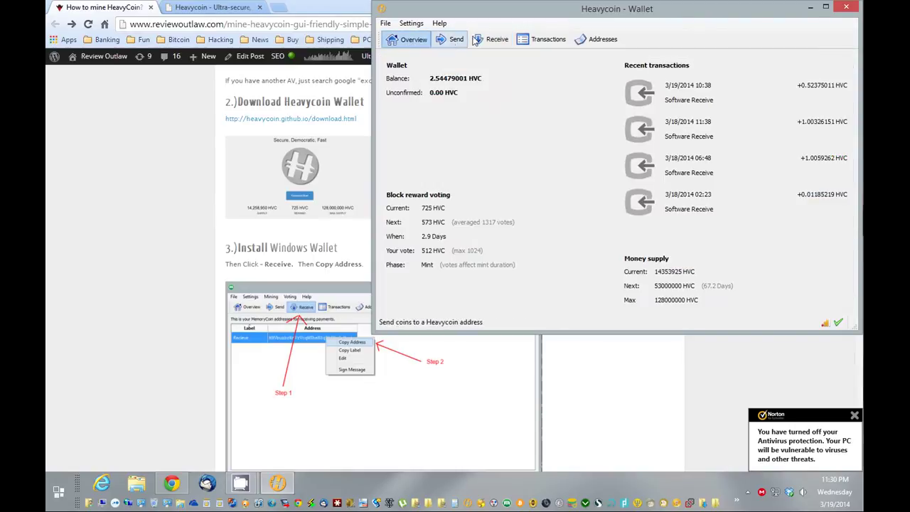
{"action": "left_click", "coordinate": [490, 41]}
{"action": "right_click", "coordinate": [589, 86]}
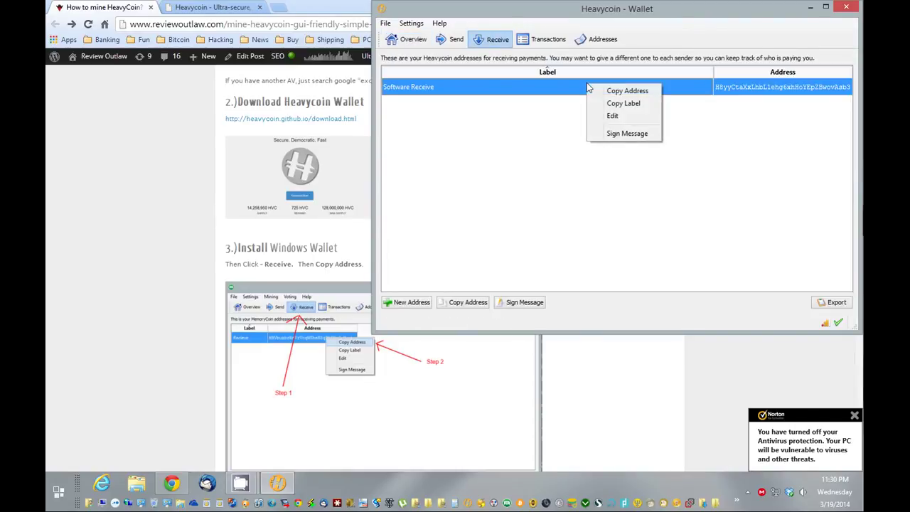
{"action": "left_click", "coordinate": [629, 91]}
{"action": "left_click", "coordinate": [648, 368]}
- Read the guide's instructions for downloading, installing and testing Simple GPU Miner
{"action": "scroll", "coordinate": [630, 318], "scroll_direction": "down", "scroll_amount": 3}
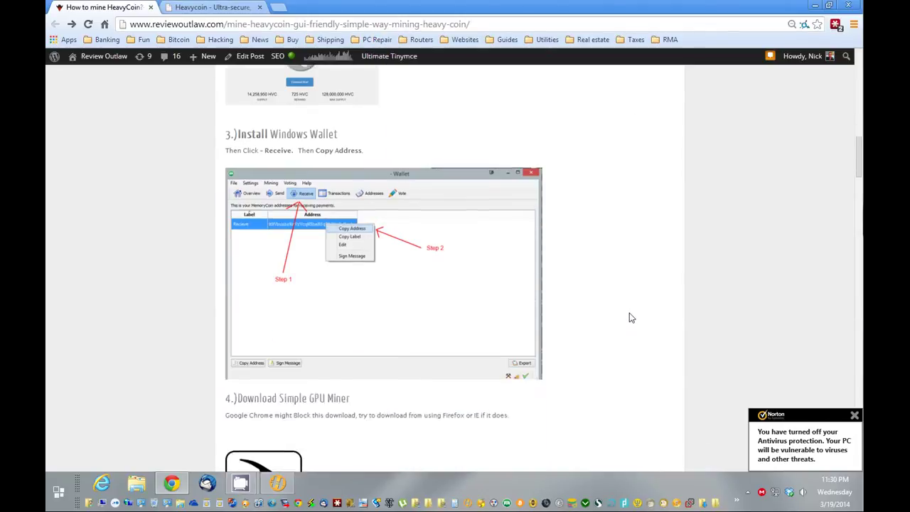
{"action": "scroll", "coordinate": [630, 318], "scroll_direction": "down", "scroll_amount": 3}
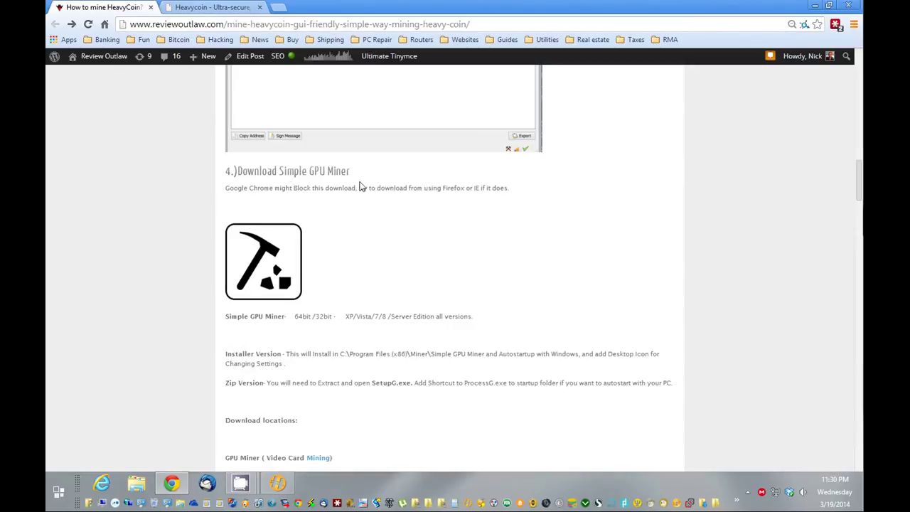
{"action": "scroll", "coordinate": [359, 187], "scroll_direction": "down", "scroll_amount": 2}
{"action": "scroll", "coordinate": [315, 234], "scroll_direction": "down", "scroll_amount": 1}
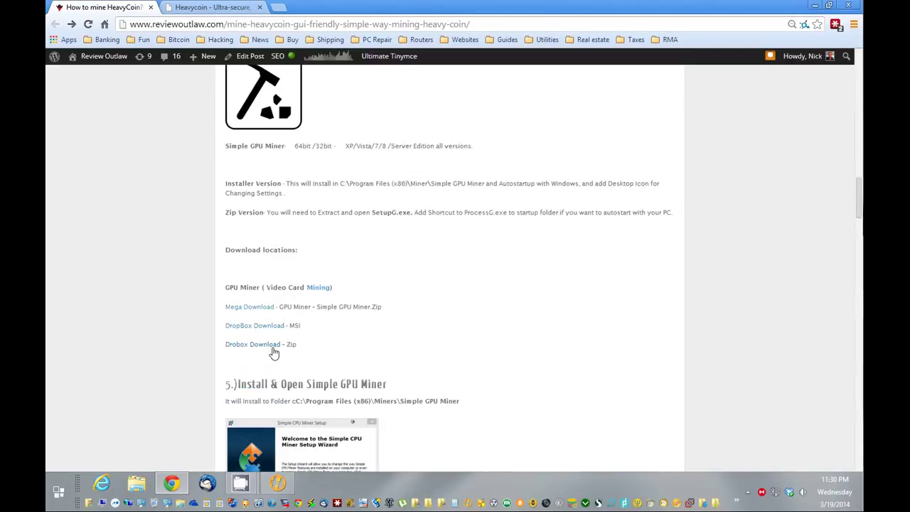
{"action": "scroll", "coordinate": [605, 377], "scroll_direction": "down", "scroll_amount": 2}
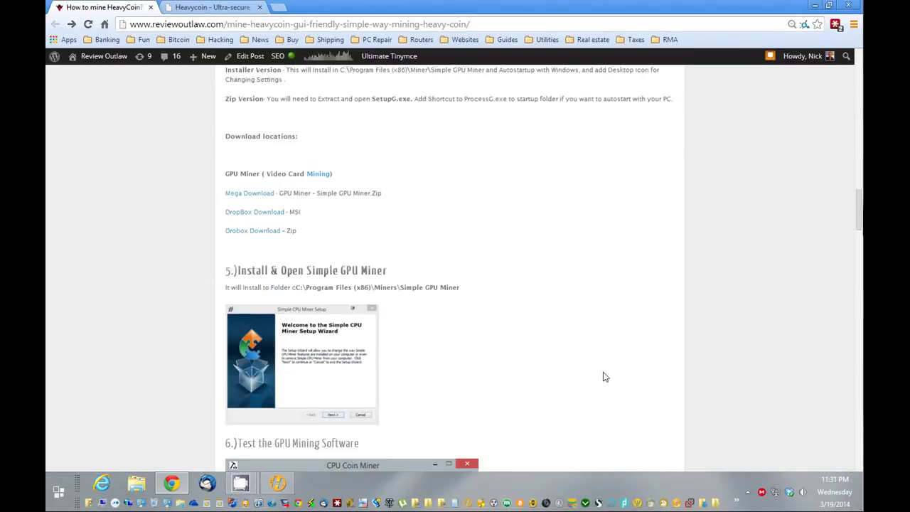
{"action": "scroll", "coordinate": [604, 376], "scroll_direction": "down", "scroll_amount": 1}
{"action": "scroll", "coordinate": [603, 376], "scroll_direction": "down", "scroll_amount": 1}
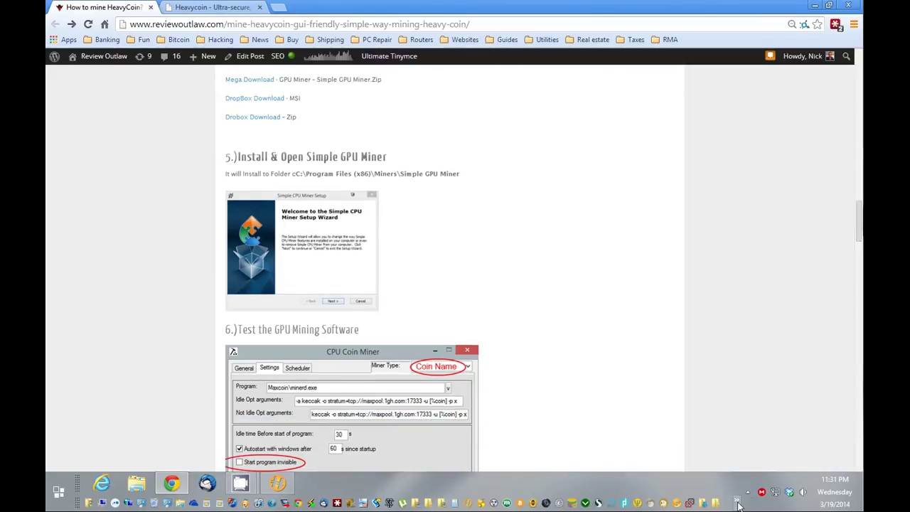
- Switch to GPU Coin Miner, set the coin type to Heavycoin and check its receive coin address
{"action": "left_click", "coordinate": [738, 504]}
{"action": "left_click", "coordinate": [744, 478]}
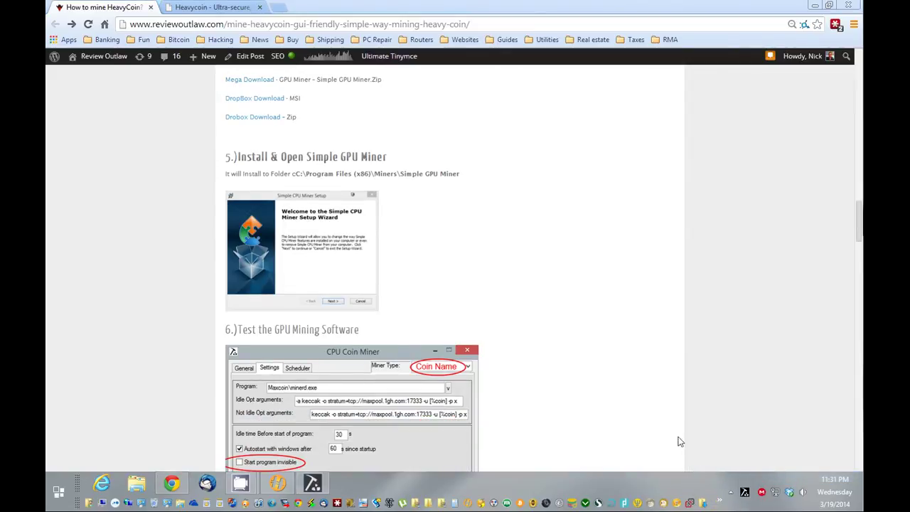
{"action": "left_click_drag", "start_coordinate": [500, 150], "coordinate": [567, 134]}
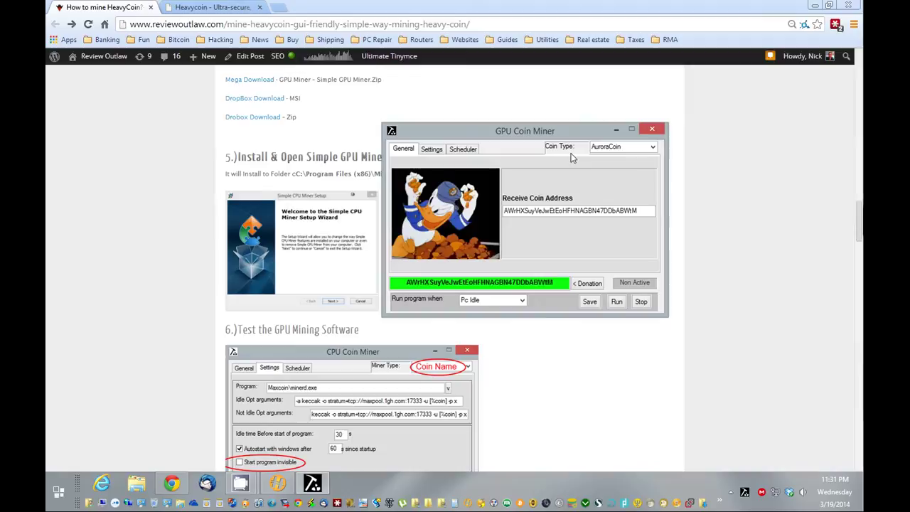
{"action": "left_click", "coordinate": [652, 149]}
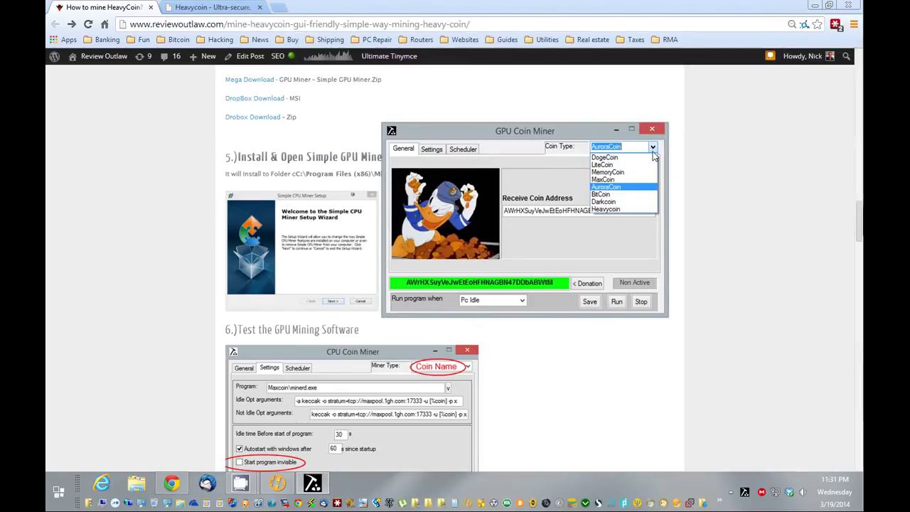
{"action": "left_click", "coordinate": [619, 209]}
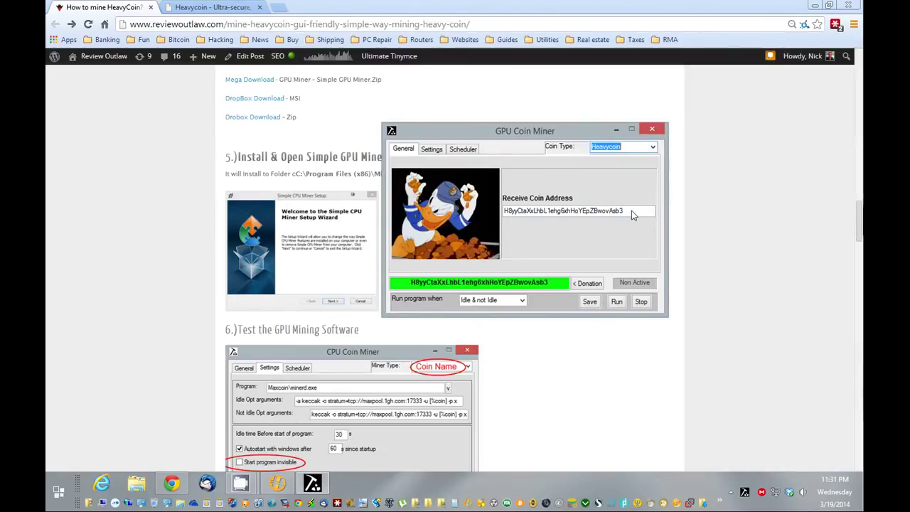
{"action": "left_click_drag", "start_coordinate": [632, 211], "coordinate": [502, 212]}
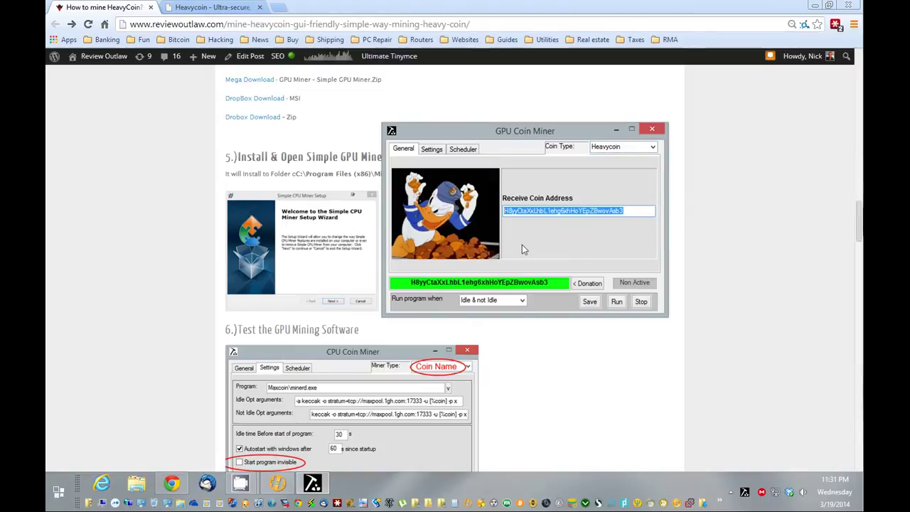
{"action": "key", "text": "End"}
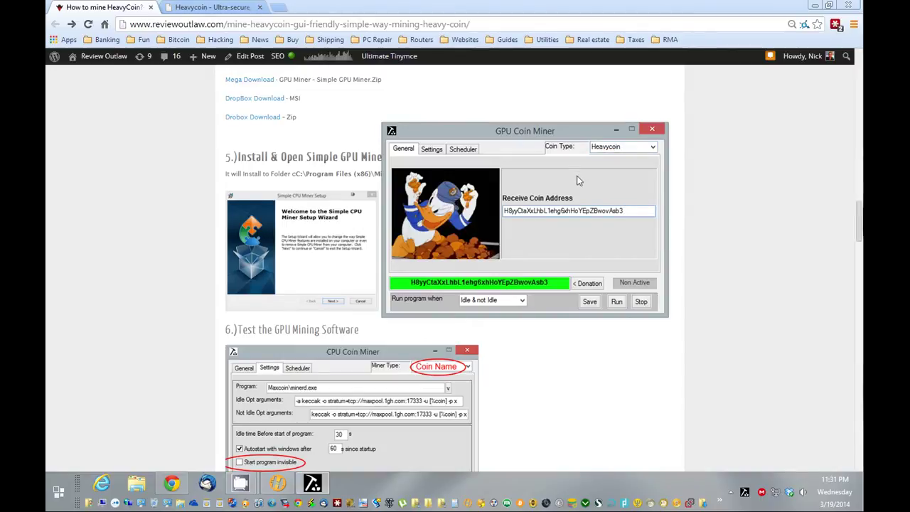
- Review the Heavycoin miner's pool settings, then save and run the miner as a test and stop it
{"action": "left_click", "coordinate": [435, 151]}
{"action": "left_click_drag", "start_coordinate": [503, 136], "coordinate": [593, 105]}
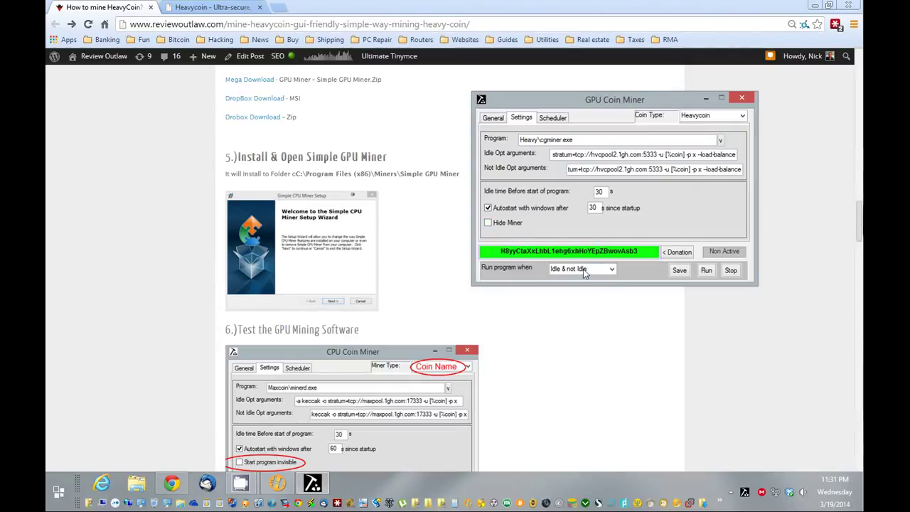
{"action": "left_click_drag", "start_coordinate": [673, 95], "coordinate": [646, 65]}
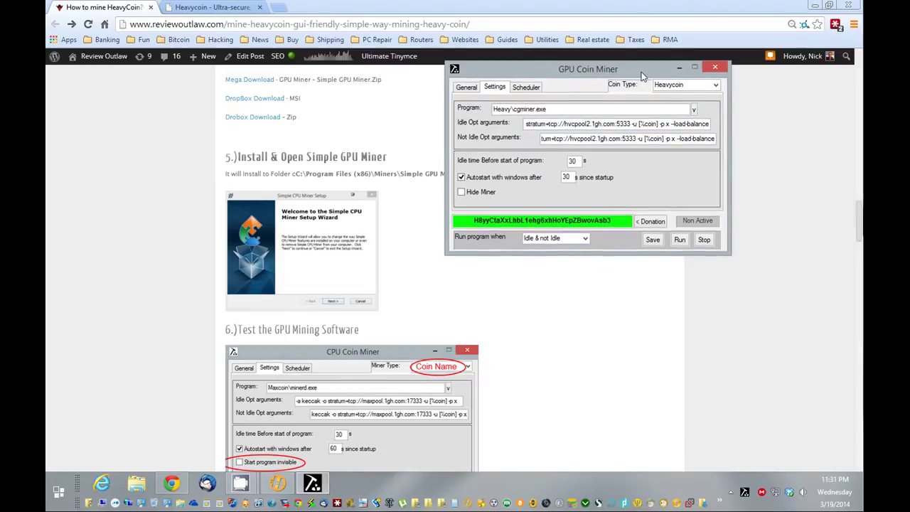
{"action": "left_click", "coordinate": [682, 242]}
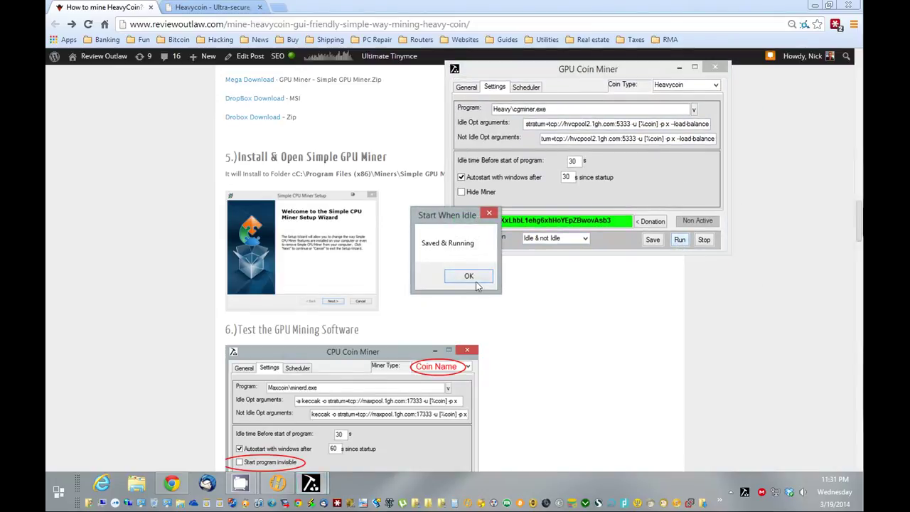
{"action": "left_click", "coordinate": [469, 276]}
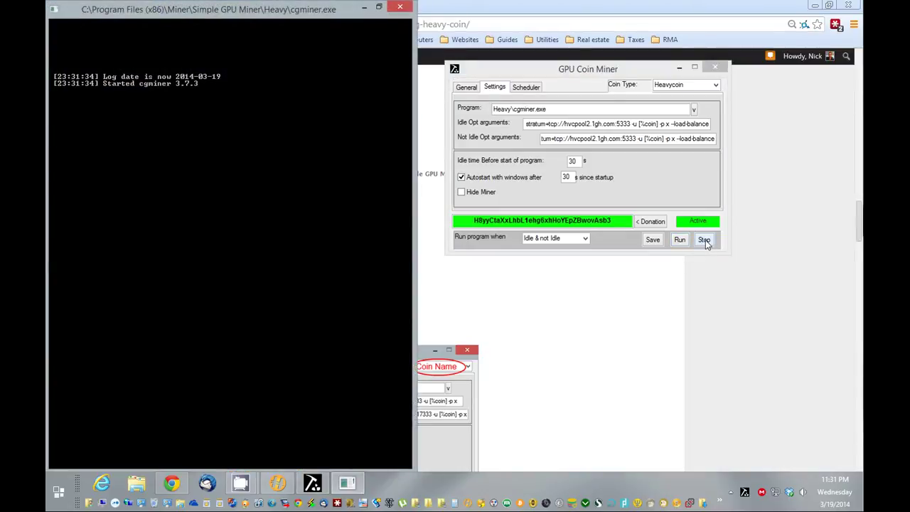
{"action": "left_click", "coordinate": [705, 241]}
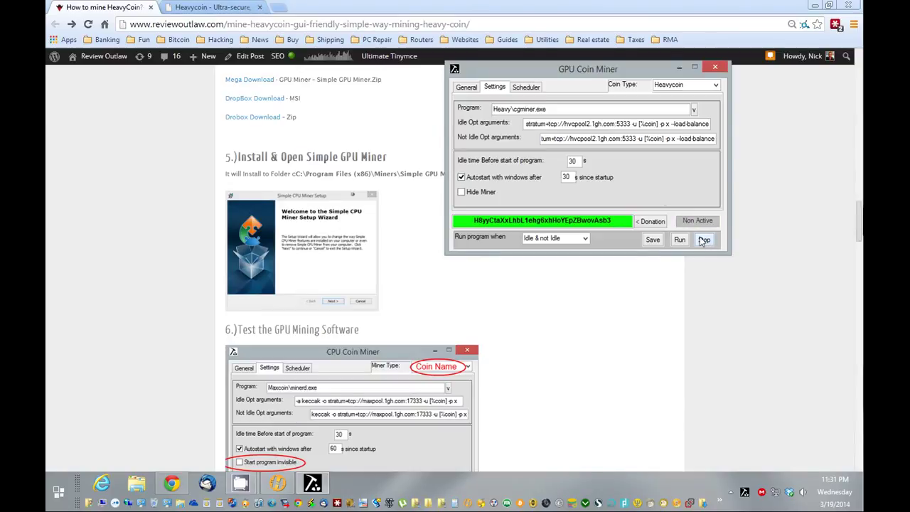
- Enable Hide Miner and set the mining program to run when Pc Idle
{"action": "left_click_drag", "start_coordinate": [635, 71], "coordinate": [681, 118]}
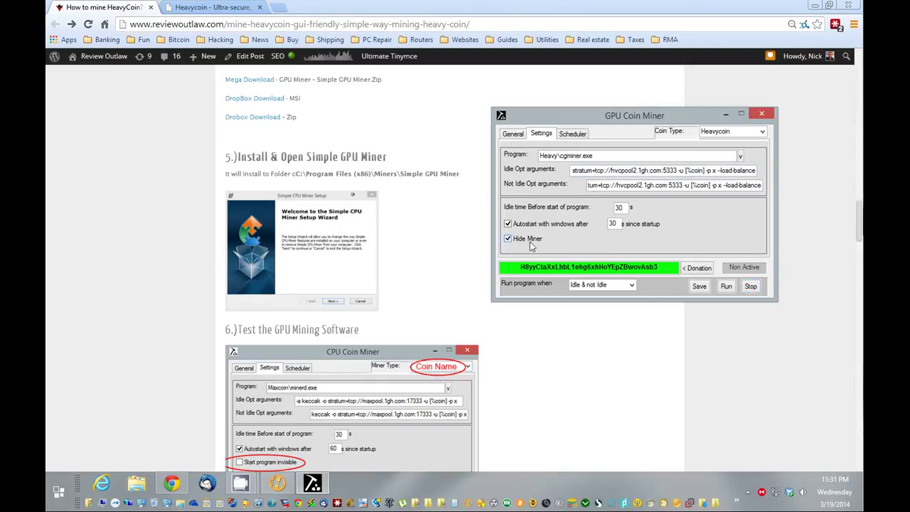
{"action": "left_click", "coordinate": [632, 286]}
{"action": "left_click", "coordinate": [597, 292]}
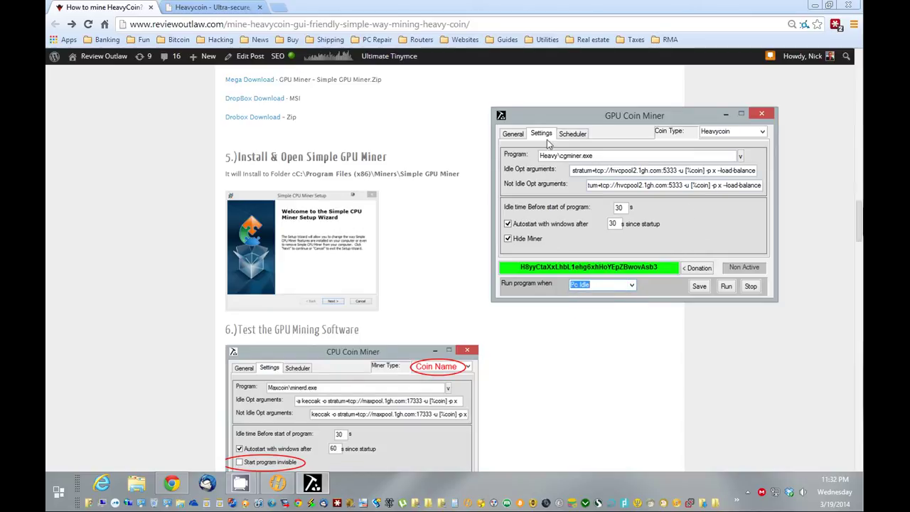
- Check the receive coin address, run the Heavycoin miner in Pc Idle mode and close the miner window
{"action": "left_click", "coordinate": [515, 134]}
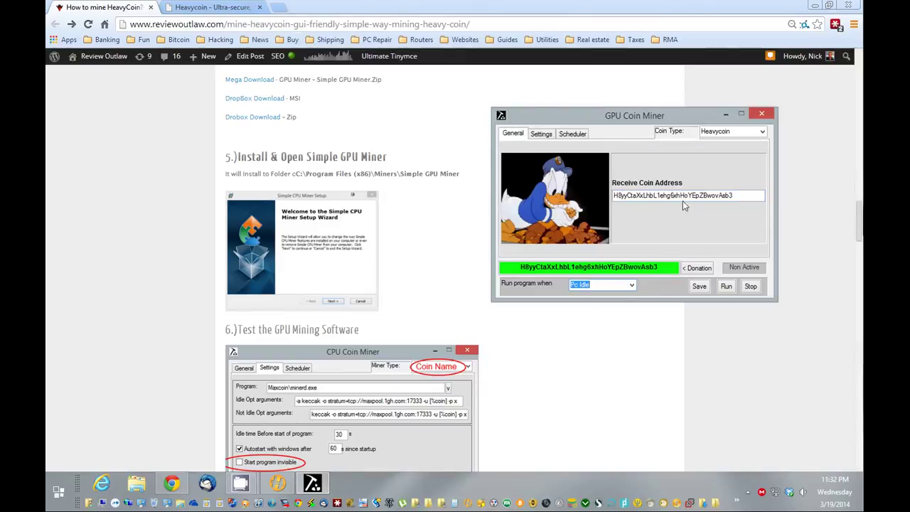
{"action": "left_click_drag", "start_coordinate": [739, 199], "coordinate": [613, 200]}
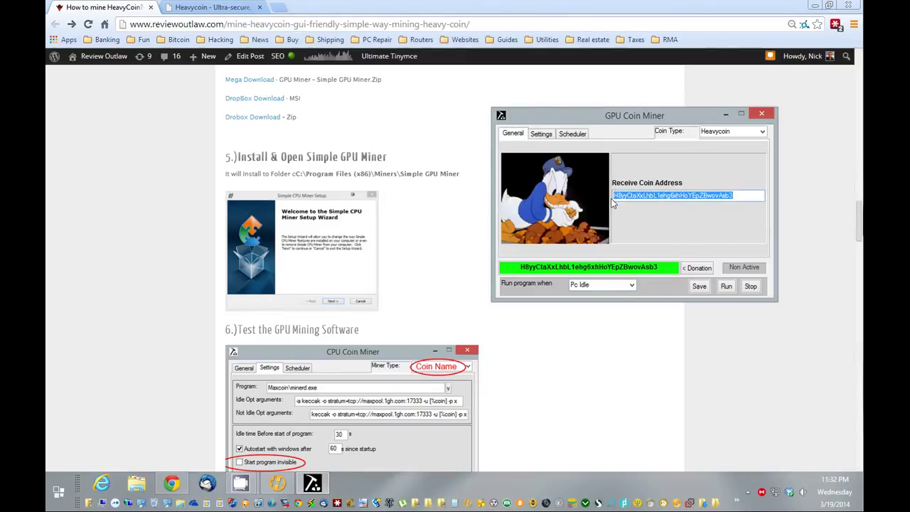
{"action": "left_click", "coordinate": [726, 286]}
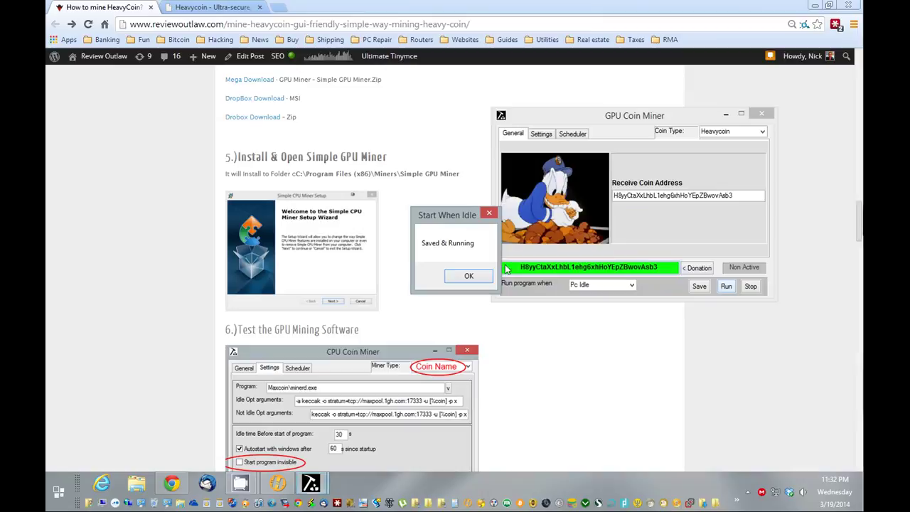
{"action": "left_click", "coordinate": [460, 277]}
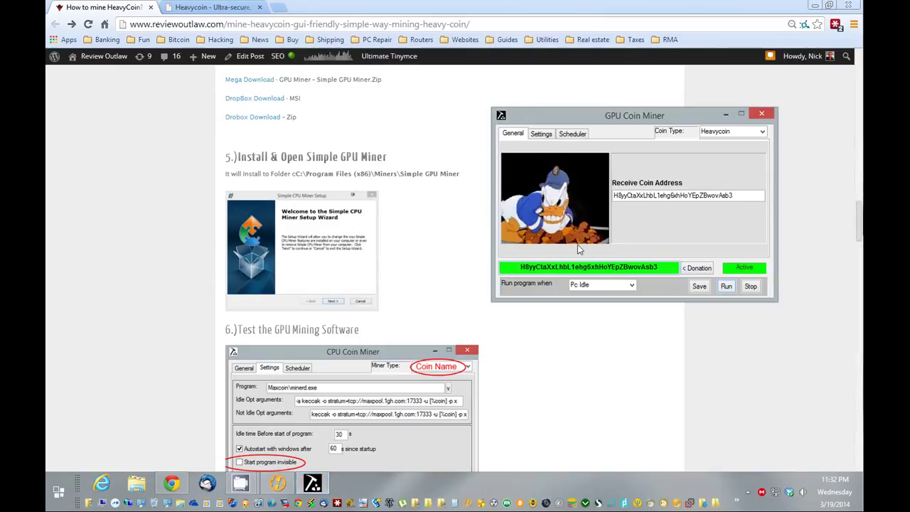
{"action": "left_click", "coordinate": [764, 116]}
- Review the guide down to its antivirus exclusion step and open Norton AntiVirus's list of items to exclude from scans
{"action": "scroll", "coordinate": [635, 270], "scroll_direction": "down", "scroll_amount": 10}
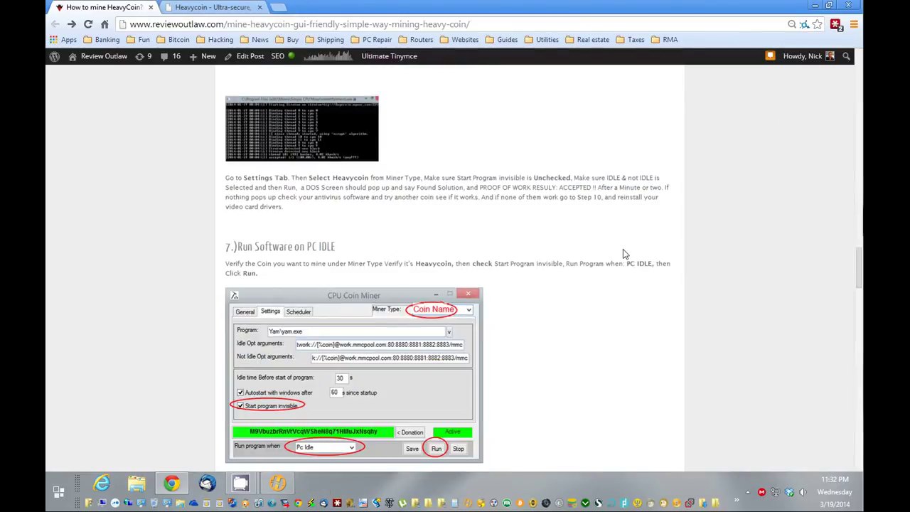
{"action": "scroll", "coordinate": [624, 254], "scroll_direction": "down", "scroll_amount": 3}
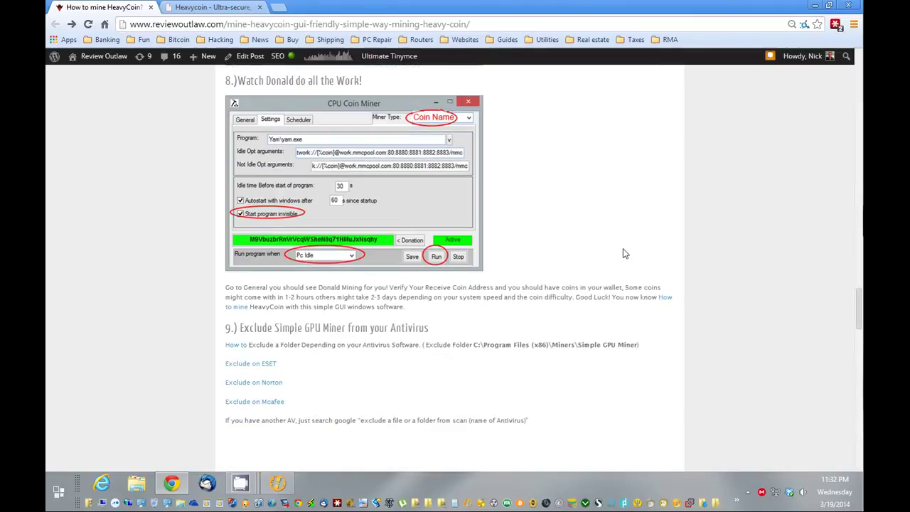
{"action": "scroll", "coordinate": [624, 254], "scroll_direction": "down", "scroll_amount": 2}
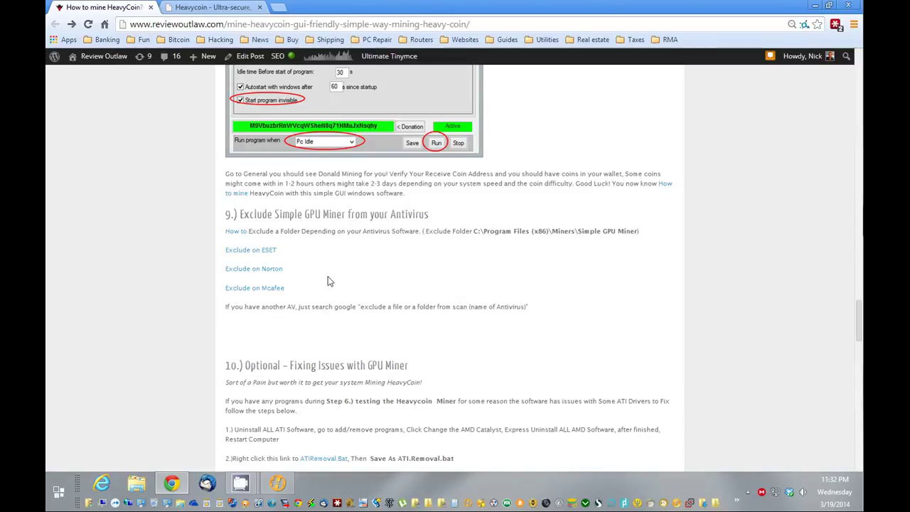
{"action": "left_click", "coordinate": [747, 492]}
{"action": "right_click", "coordinate": [783, 387]}
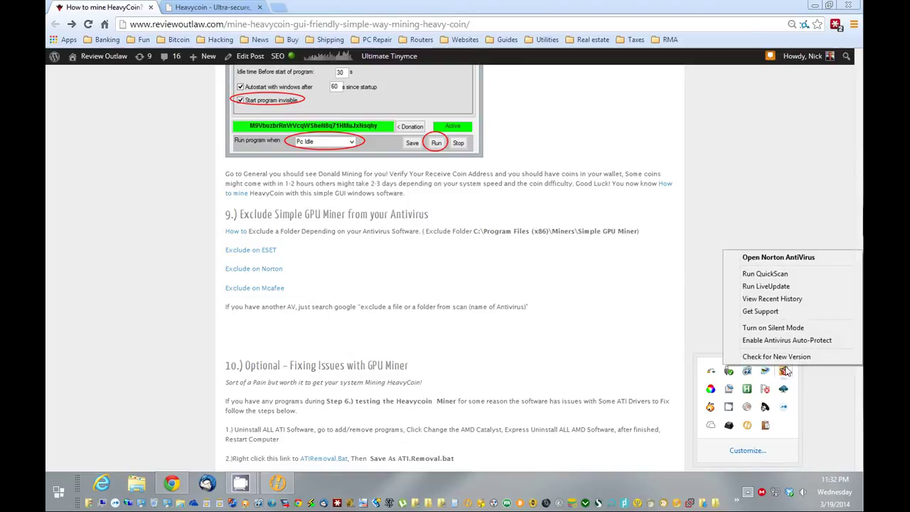
{"action": "left_click", "coordinate": [780, 260]}
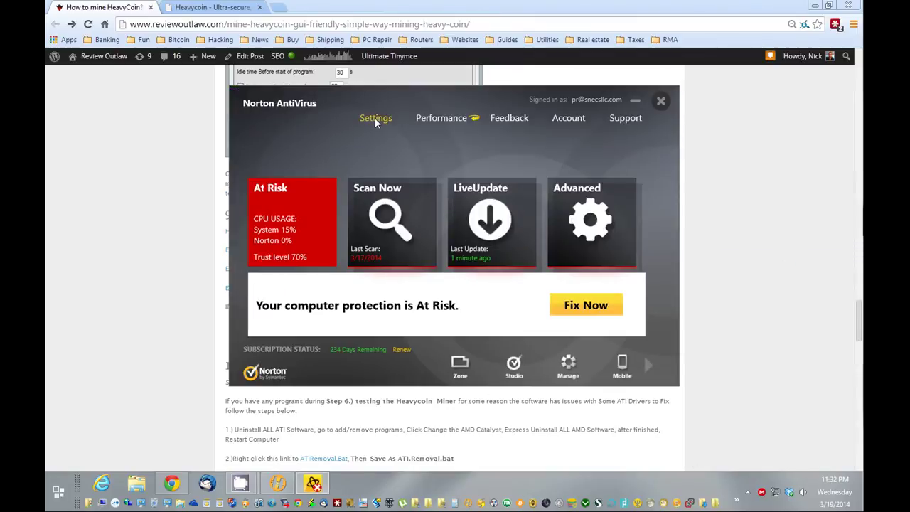
{"action": "left_click", "coordinate": [376, 121]}
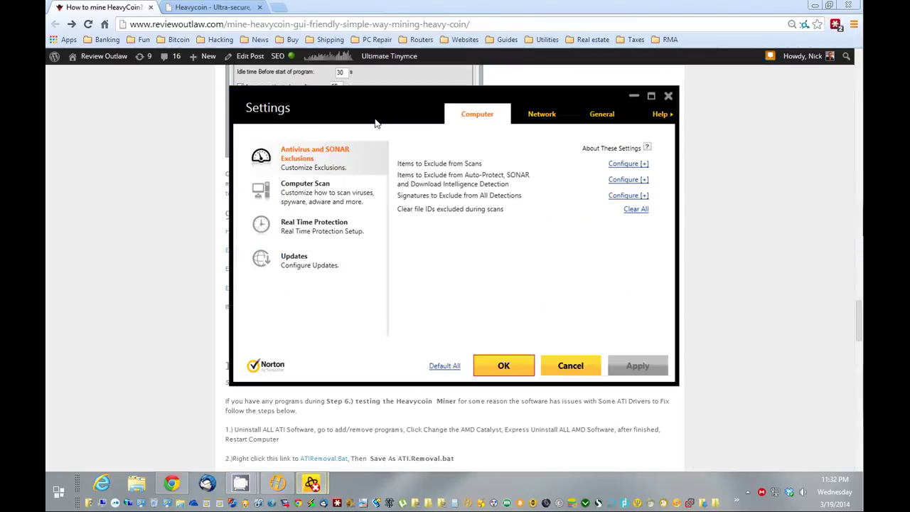
{"action": "left_click", "coordinate": [630, 165]}
- Try to add the folder C:\Program Files (x86)\Miner, with subfolders included, as a scan exclusion
{"action": "left_click", "coordinate": [403, 357]}
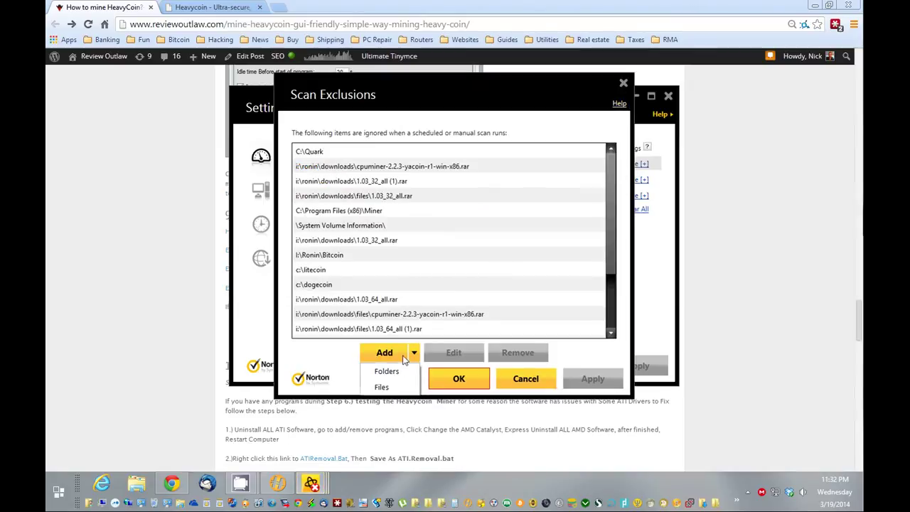
{"action": "left_click", "coordinate": [397, 371]}
{"action": "left_click", "coordinate": [531, 228]}
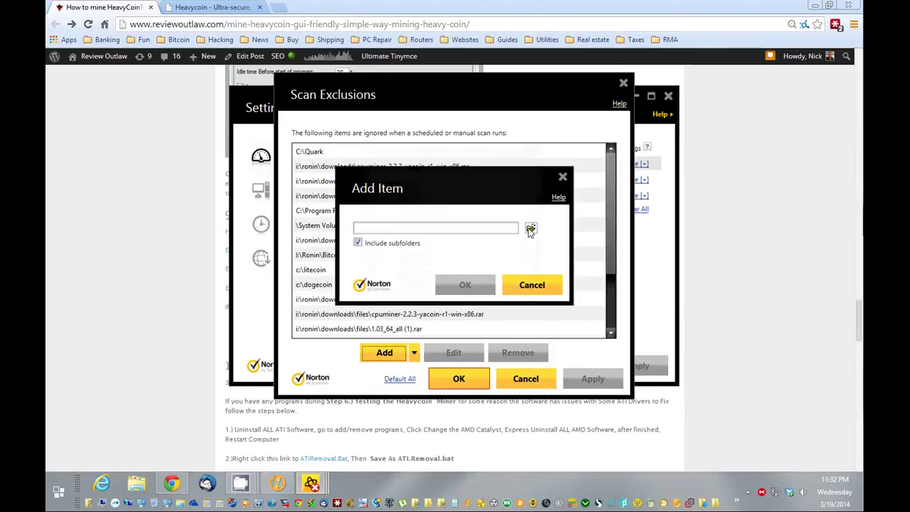
{"action": "scroll", "coordinate": [532, 256], "scroll_direction": "down", "scroll_amount": 2}
{"action": "left_click", "coordinate": [391, 239]}
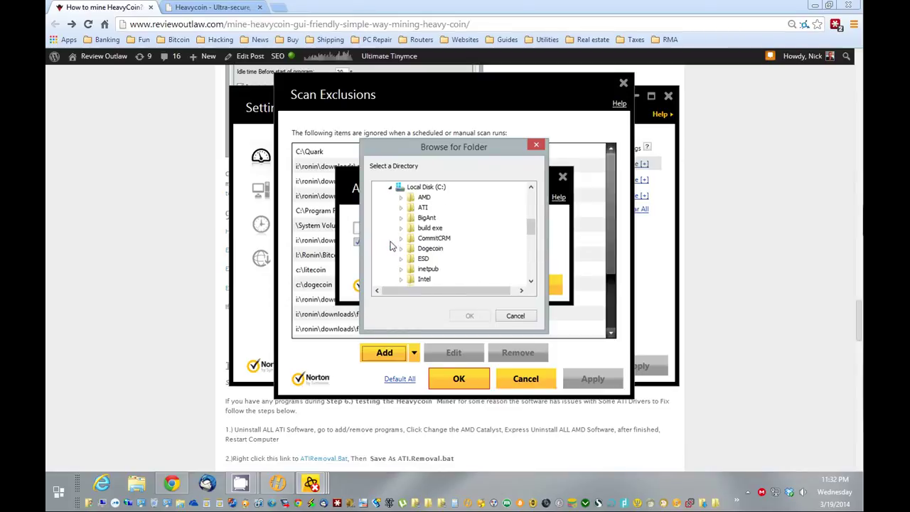
{"action": "scroll", "coordinate": [482, 274], "scroll_direction": "down", "scroll_amount": 3}
{"action": "double_click", "coordinate": [470, 219]}
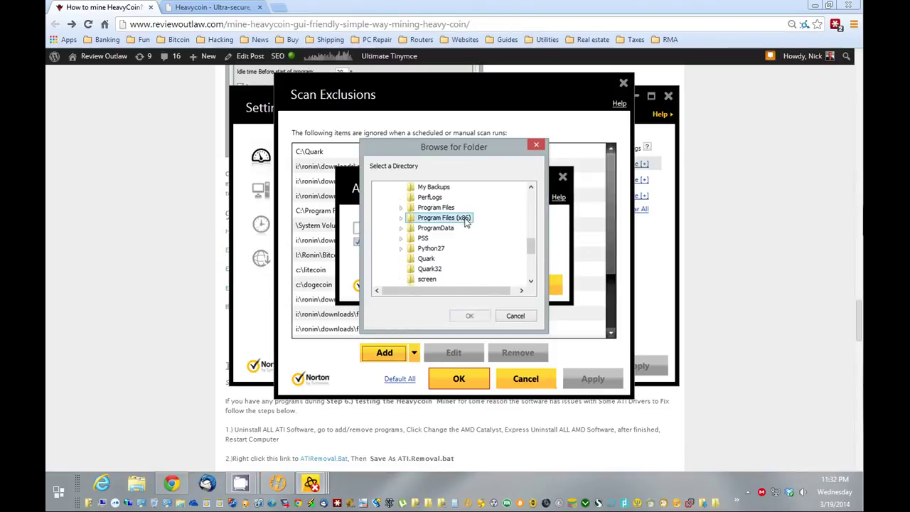
{"action": "scroll", "coordinate": [478, 242], "scroll_direction": "down", "scroll_amount": 5}
{"action": "scroll", "coordinate": [482, 245], "scroll_direction": "down", "scroll_amount": 10}
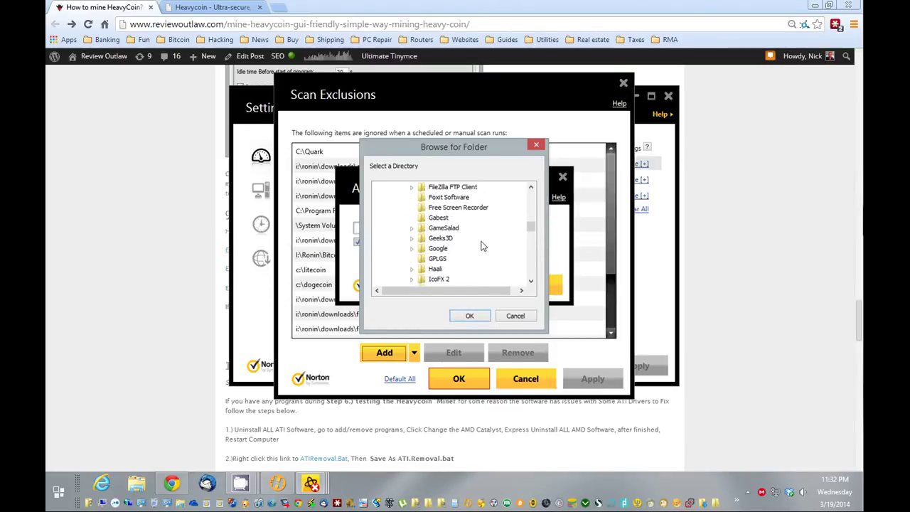
{"action": "scroll", "coordinate": [482, 245], "scroll_direction": "down", "scroll_amount": 2}
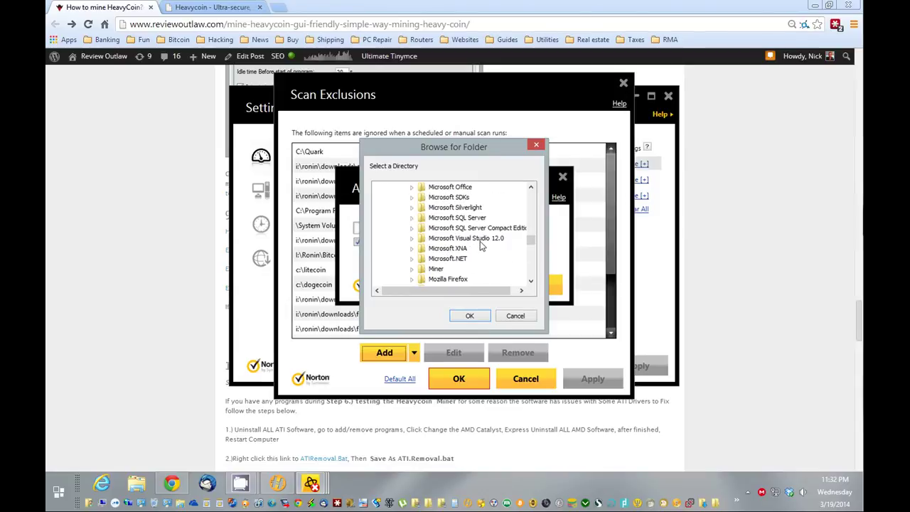
{"action": "left_click", "coordinate": [432, 270]}
{"action": "left_click", "coordinate": [470, 317]}
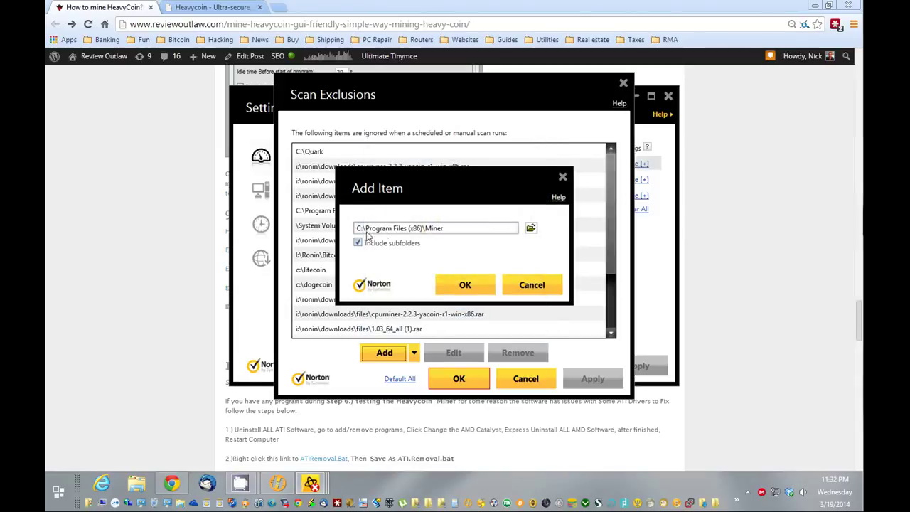
- Cancel the new scan exclusion and close Norton AntiVirus without saving any settings
{"action": "left_click", "coordinate": [537, 290]}
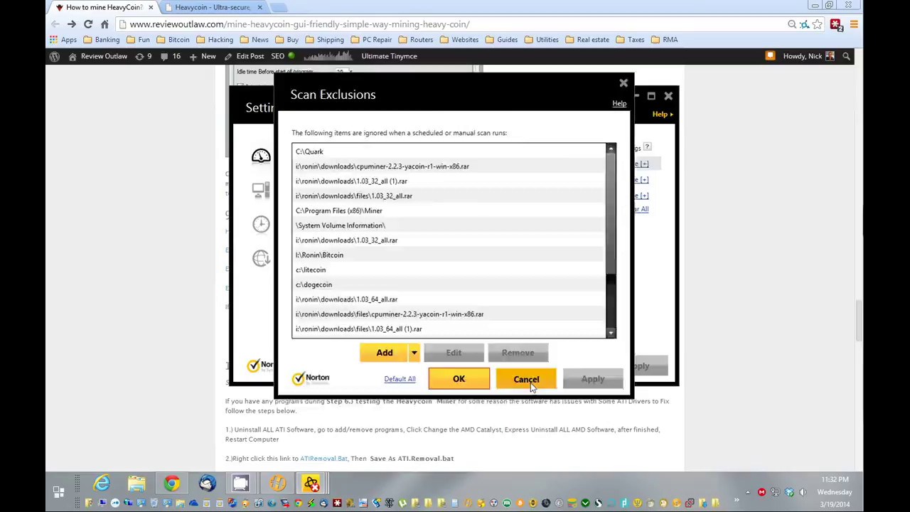
{"action": "left_click", "coordinate": [527, 379]}
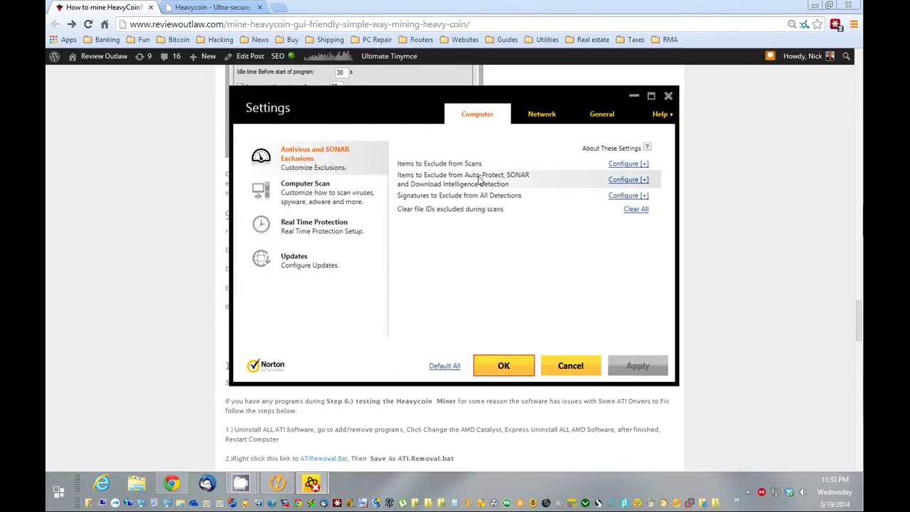
{"action": "left_click", "coordinate": [571, 366]}
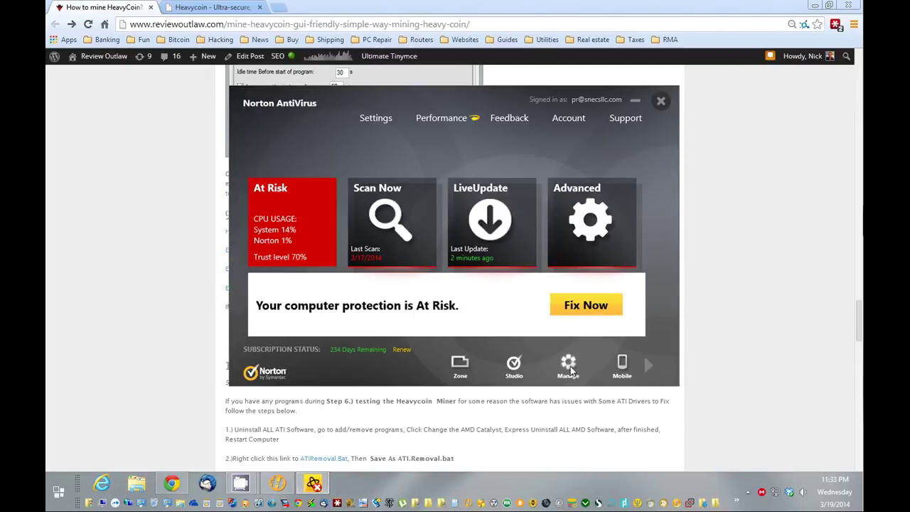
{"action": "left_click", "coordinate": [660, 101]}
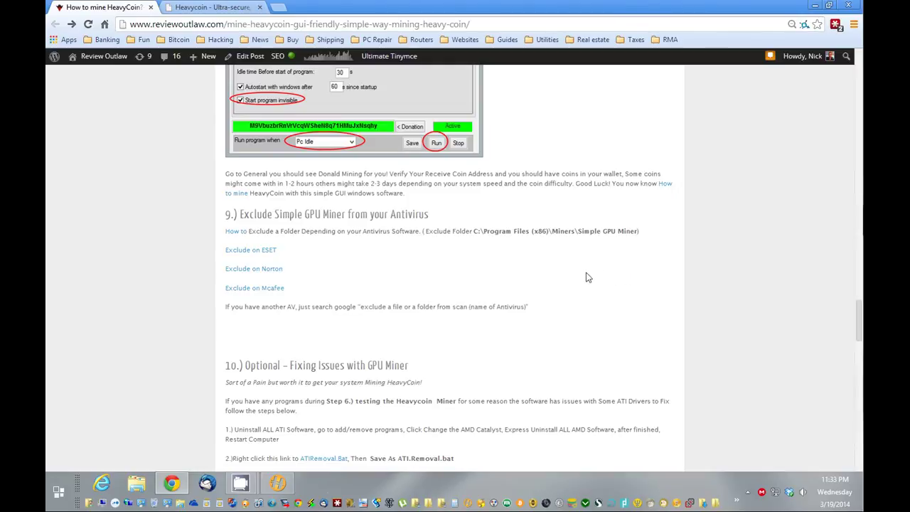
- Read the guide's optional section on fixing GPU Miner issues, covering ATI software removal, driver 13.1 and AMD SDK 2.9
{"action": "scroll", "coordinate": [587, 277], "scroll_direction": "down", "scroll_amount": 3}
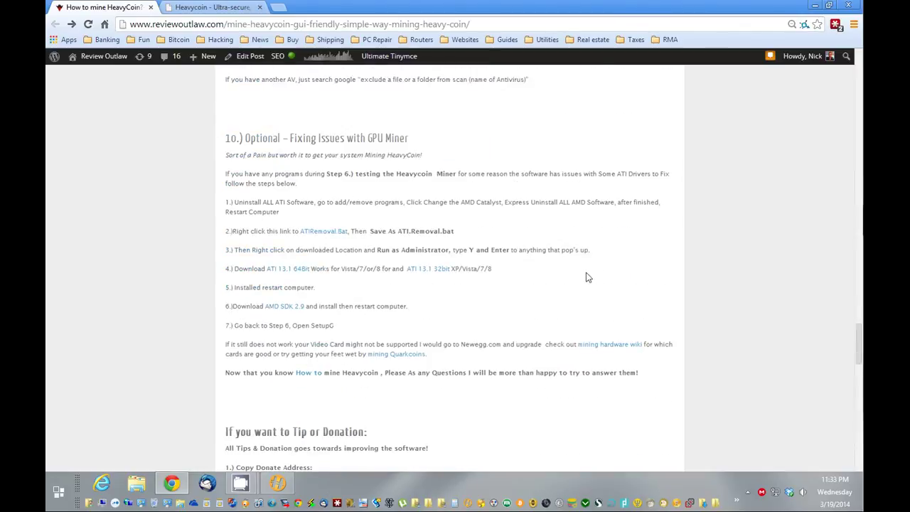
{"action": "scroll", "coordinate": [587, 277], "scroll_direction": "up", "scroll_amount": 2}
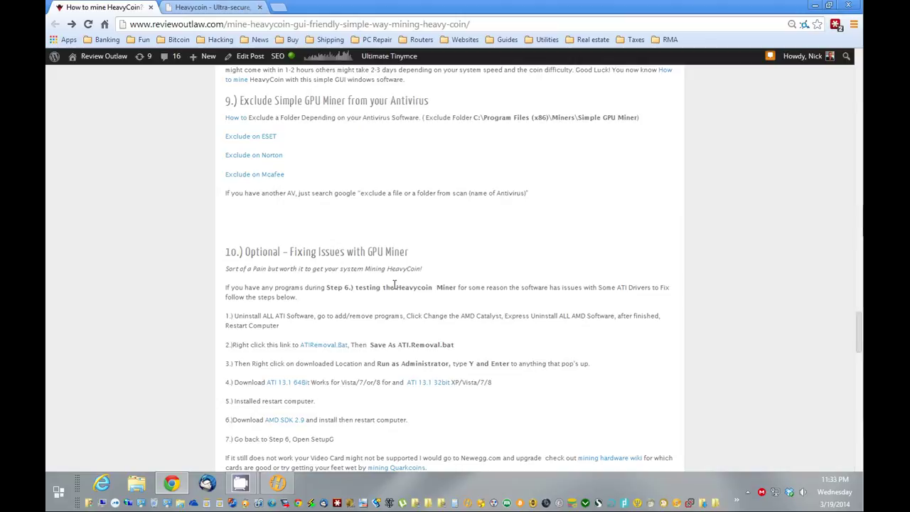
{"action": "scroll", "coordinate": [290, 313], "scroll_direction": "down", "scroll_amount": 1}
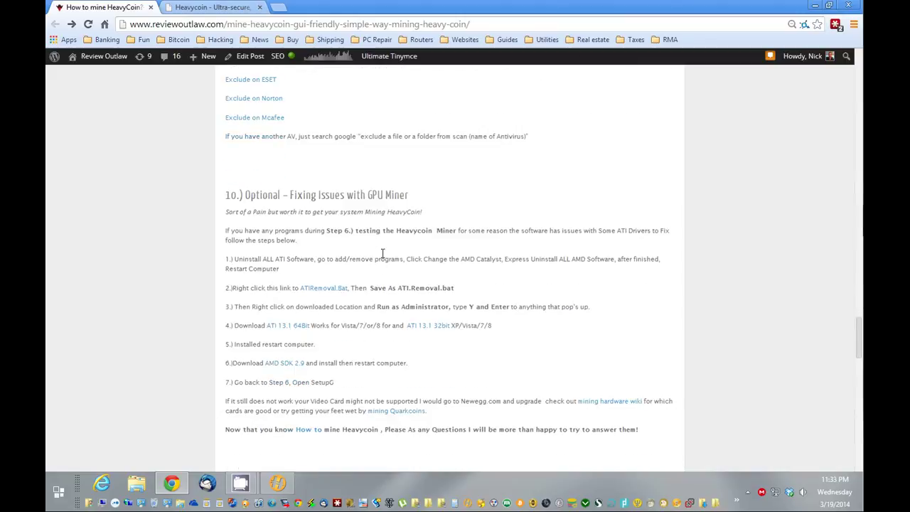
{"action": "triple_click", "coordinate": [229, 259]}
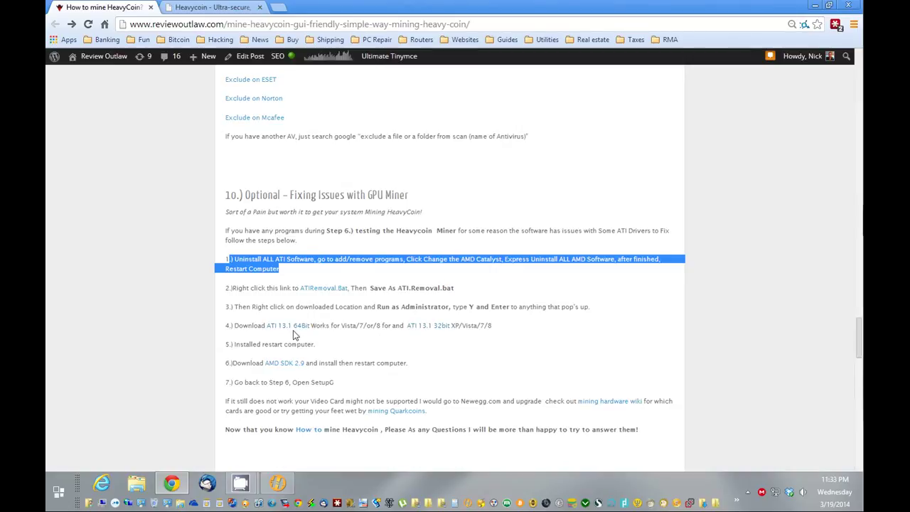
{"action": "left_click", "coordinate": [369, 278]}
{"action": "scroll", "coordinate": [344, 267], "scroll_direction": "down", "scroll_amount": 1}
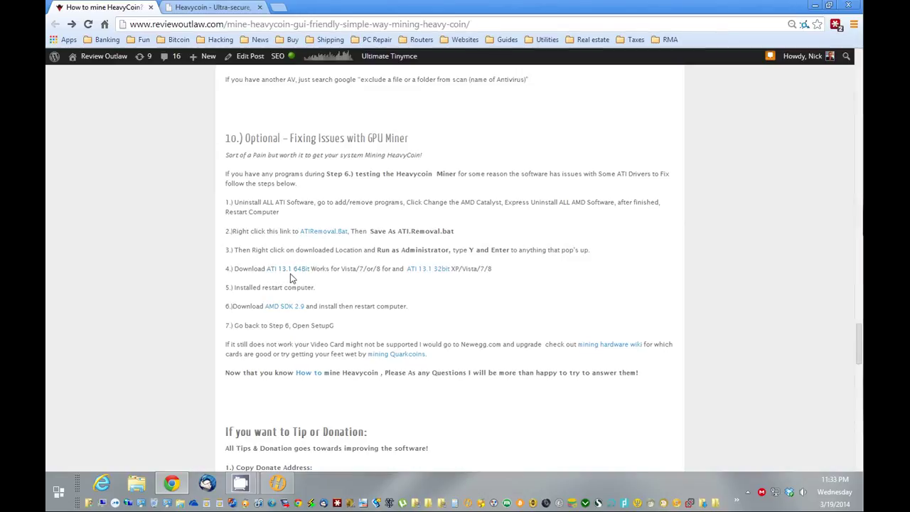
{"action": "left_click_drag", "start_coordinate": [254, 250], "coordinate": [298, 255]}
{"action": "scroll", "coordinate": [299, 254], "scroll_direction": "down", "scroll_amount": 1}
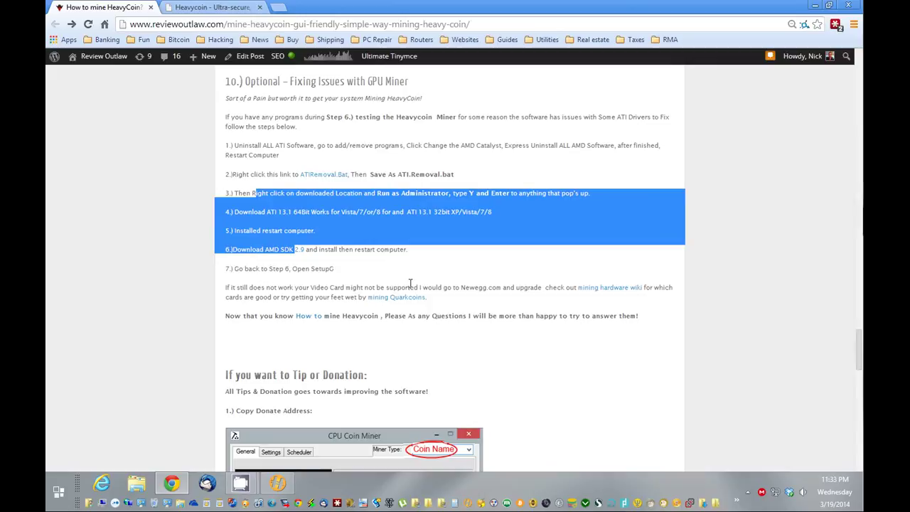
{"action": "left_click", "coordinate": [432, 257]}
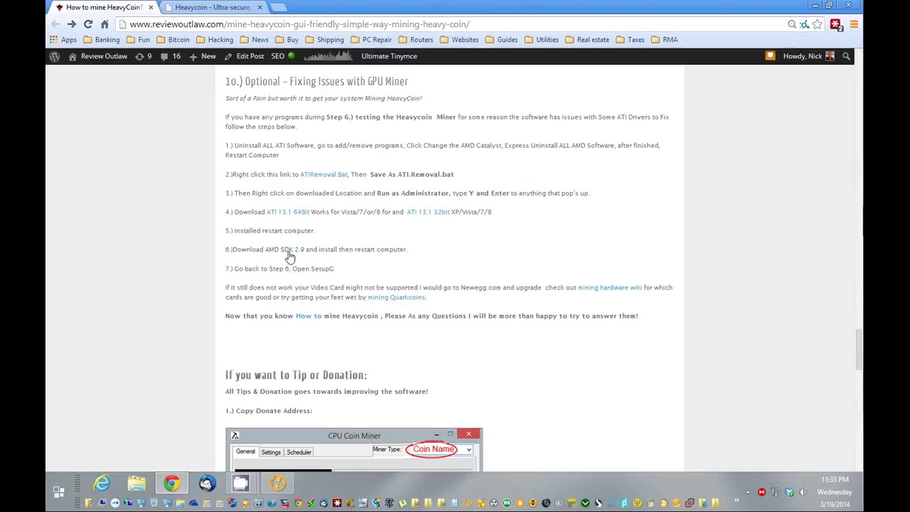
- Look through the rest of the guide, including the donation instructions, sharing options and related coin mining posts
{"action": "scroll", "coordinate": [450, 238], "scroll_direction": "down", "scroll_amount": 2}
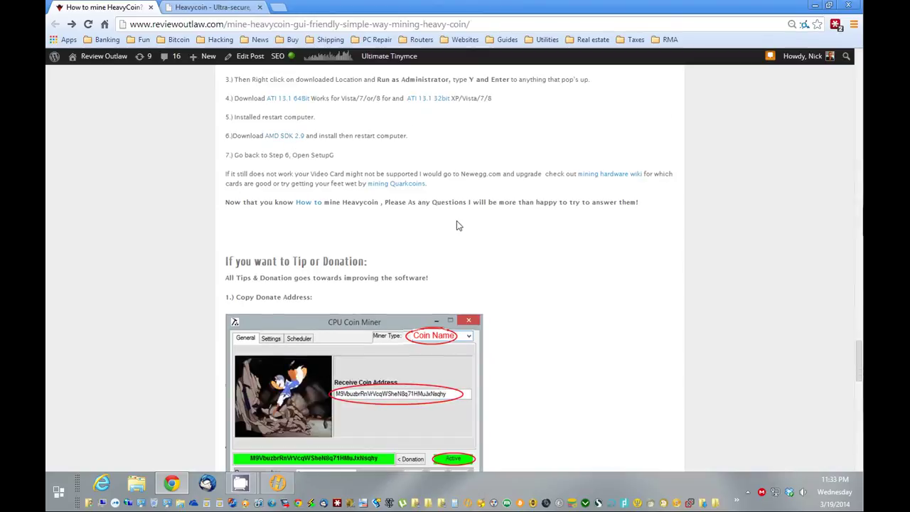
{"action": "scroll", "coordinate": [530, 188], "scroll_direction": "down", "scroll_amount": 10}
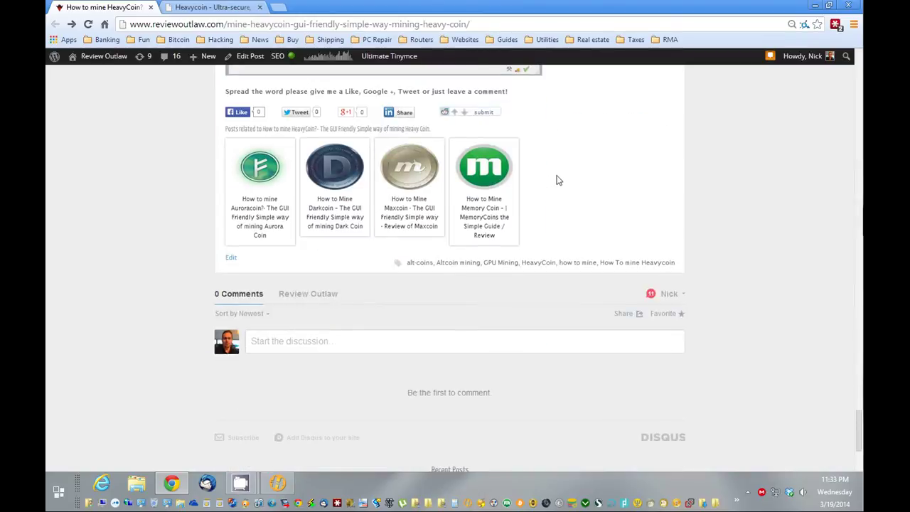
{"action": "scroll", "coordinate": [559, 181], "scroll_direction": "up", "scroll_amount": 2}
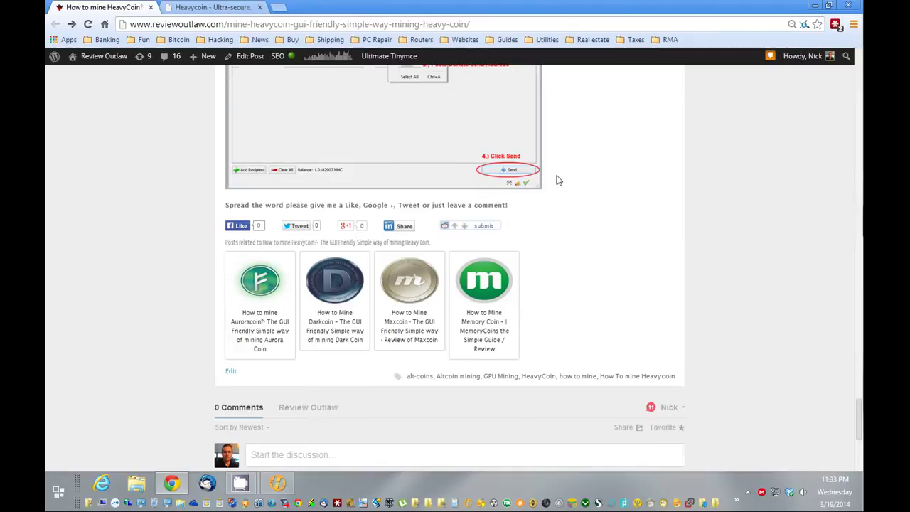
{"action": "scroll", "coordinate": [558, 181], "scroll_direction": "up", "scroll_amount": 1}
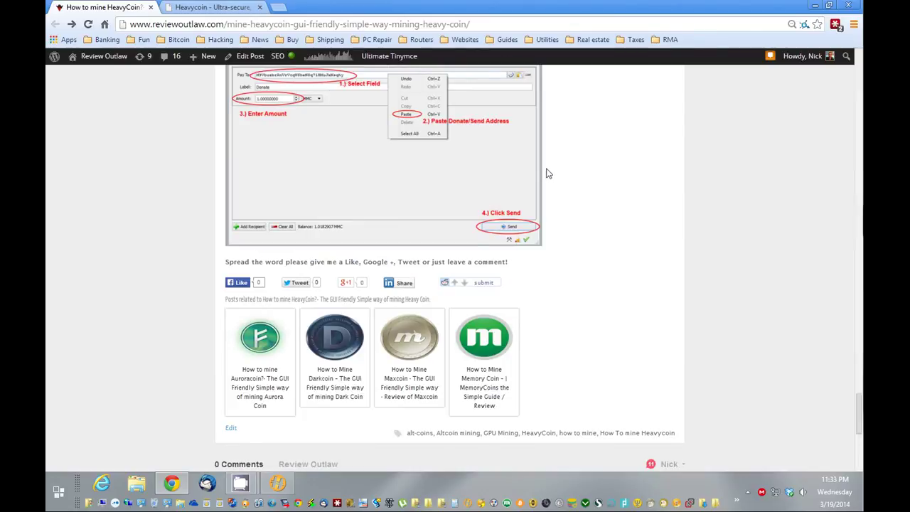
{"action": "scroll", "coordinate": [548, 173], "scroll_direction": "down", "scroll_amount": 3}
{"action": "scroll", "coordinate": [663, 272], "scroll_direction": "up", "scroll_amount": 2}
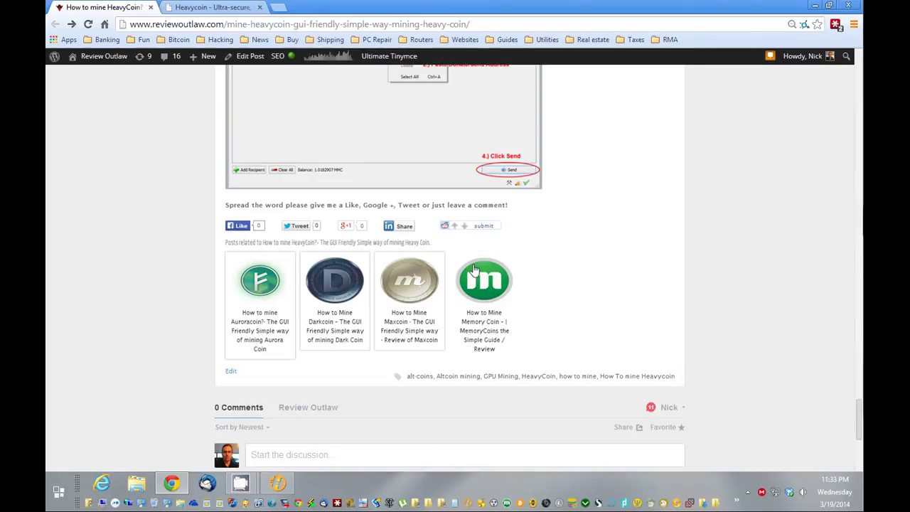
{"action": "scroll", "coordinate": [598, 262], "scroll_direction": "up", "scroll_amount": 1}
{"action": "scroll", "coordinate": [598, 251], "scroll_direction": "up", "scroll_amount": 3}
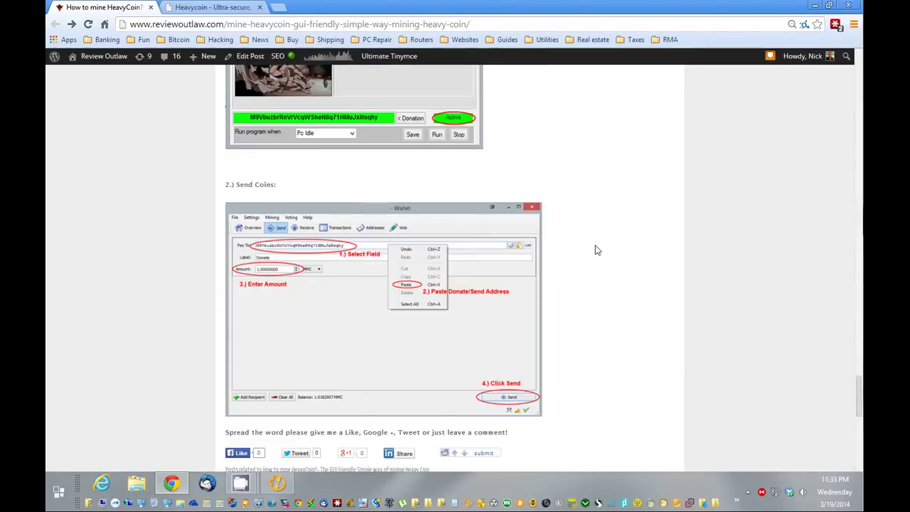
{"action": "scroll", "coordinate": [597, 251], "scroll_direction": "up", "scroll_amount": 4}
{"action": "scroll", "coordinate": [595, 250], "scroll_direction": "down", "scroll_amount": 10}
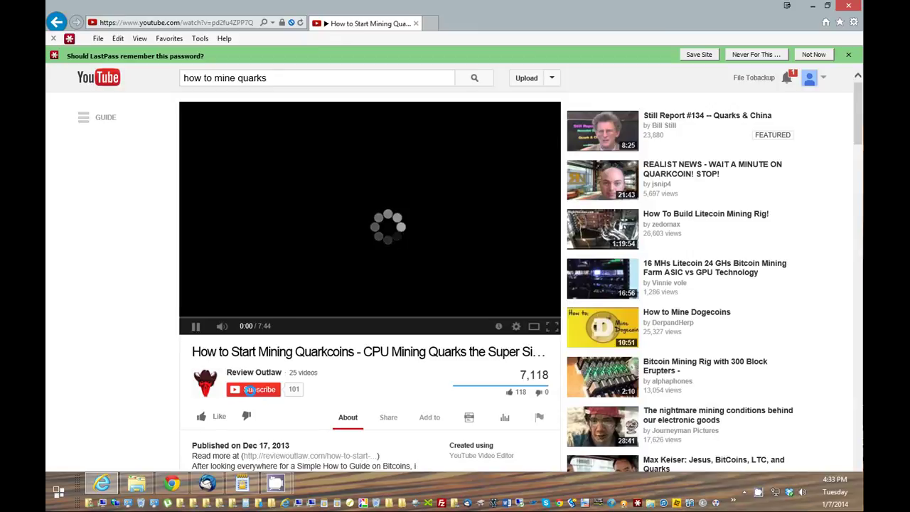
- On YouTube, subscribe to the Review Outlaw channel and like its Quarkcoins mining video, leaving the video's description shown
{"action": "left_click", "coordinate": [257, 390]}
{"action": "scroll", "coordinate": [378, 386], "scroll_direction": "down", "scroll_amount": 1}
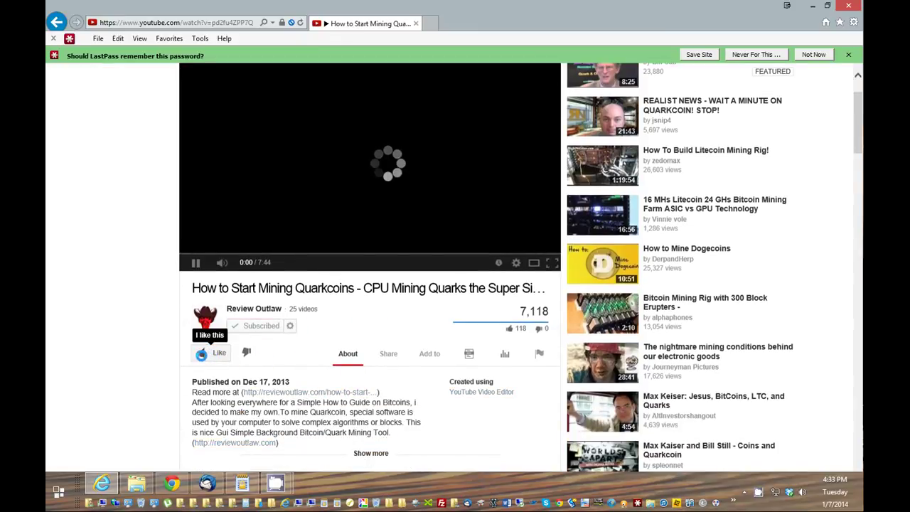
{"action": "left_click", "coordinate": [203, 353]}
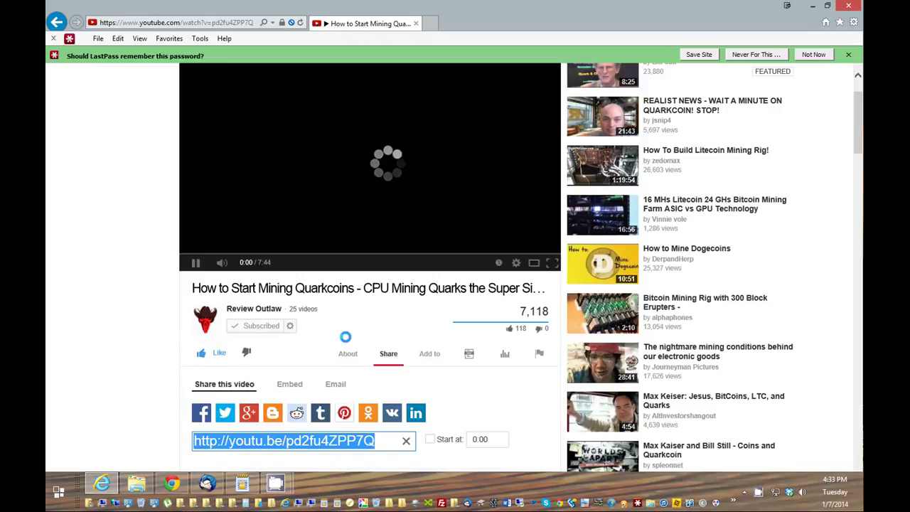
{"action": "scroll", "coordinate": [355, 326], "scroll_direction": "down", "scroll_amount": 2}
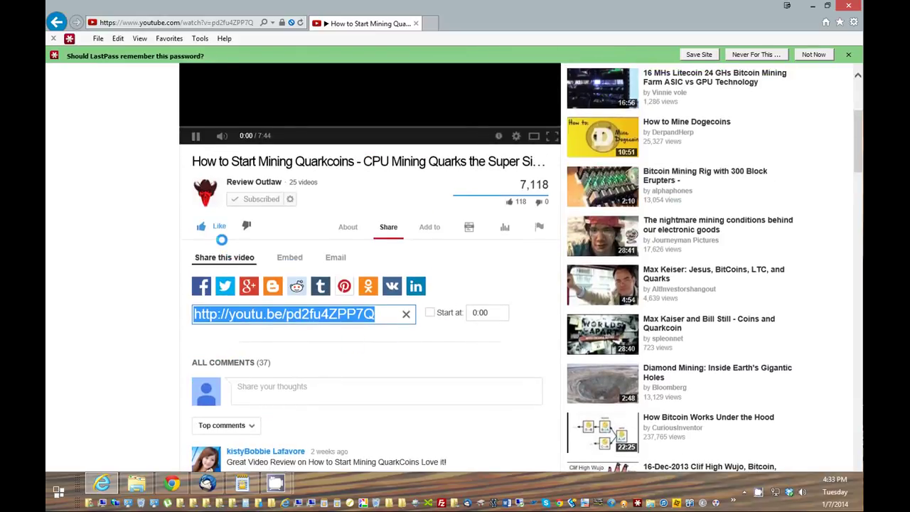
{"action": "left_click", "coordinate": [348, 229]}
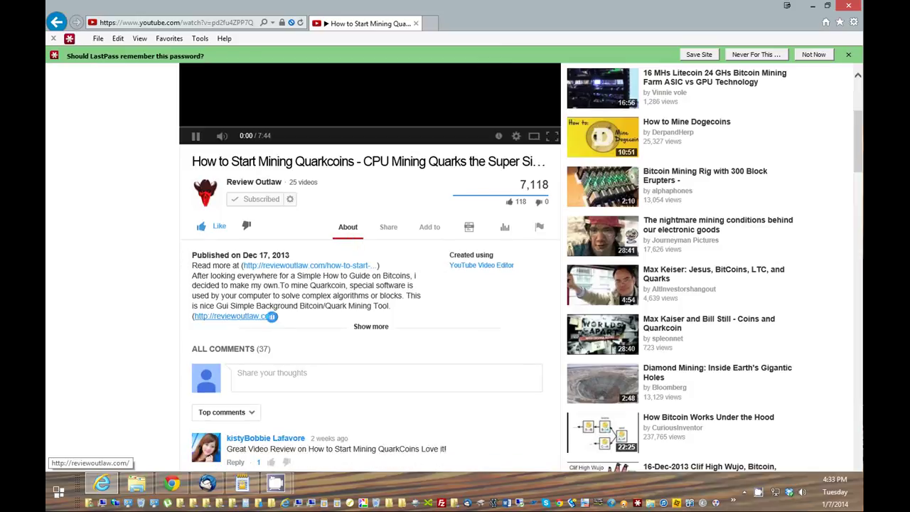